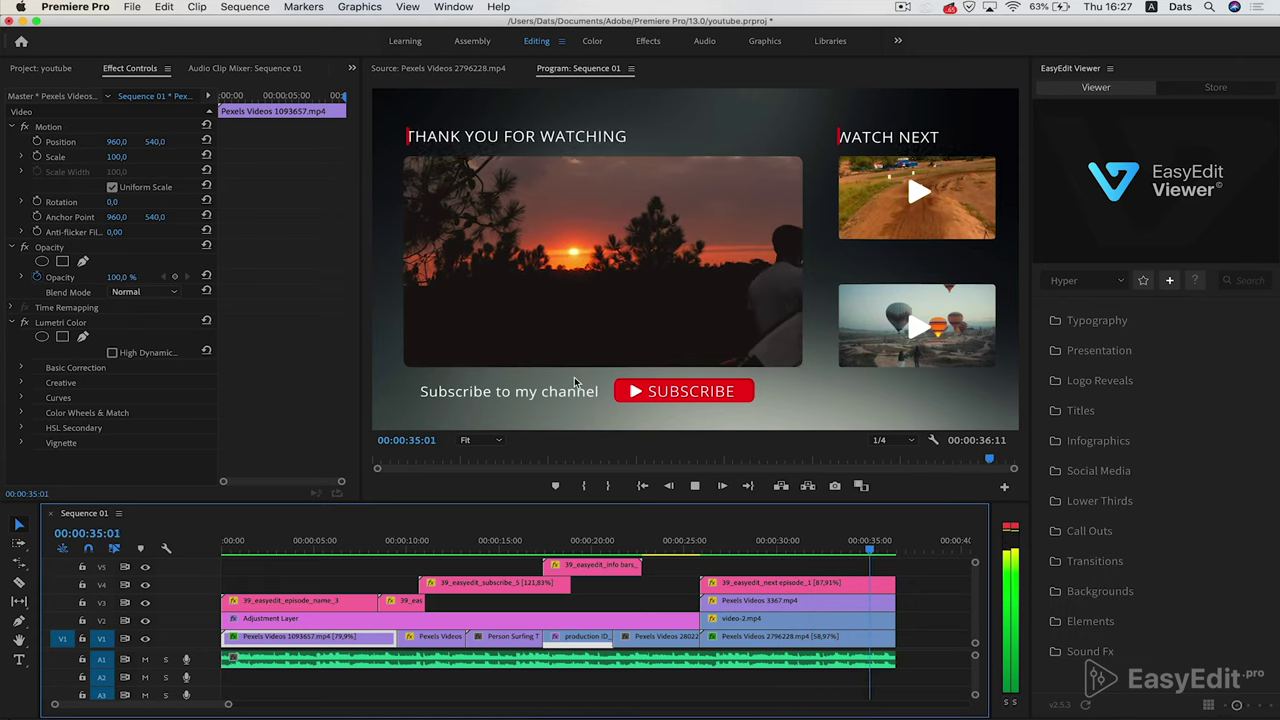
Step: Stop playback at the sequence's end screen and switch to the YouTube Help resolution page
{"action": "key", "text": "space"}
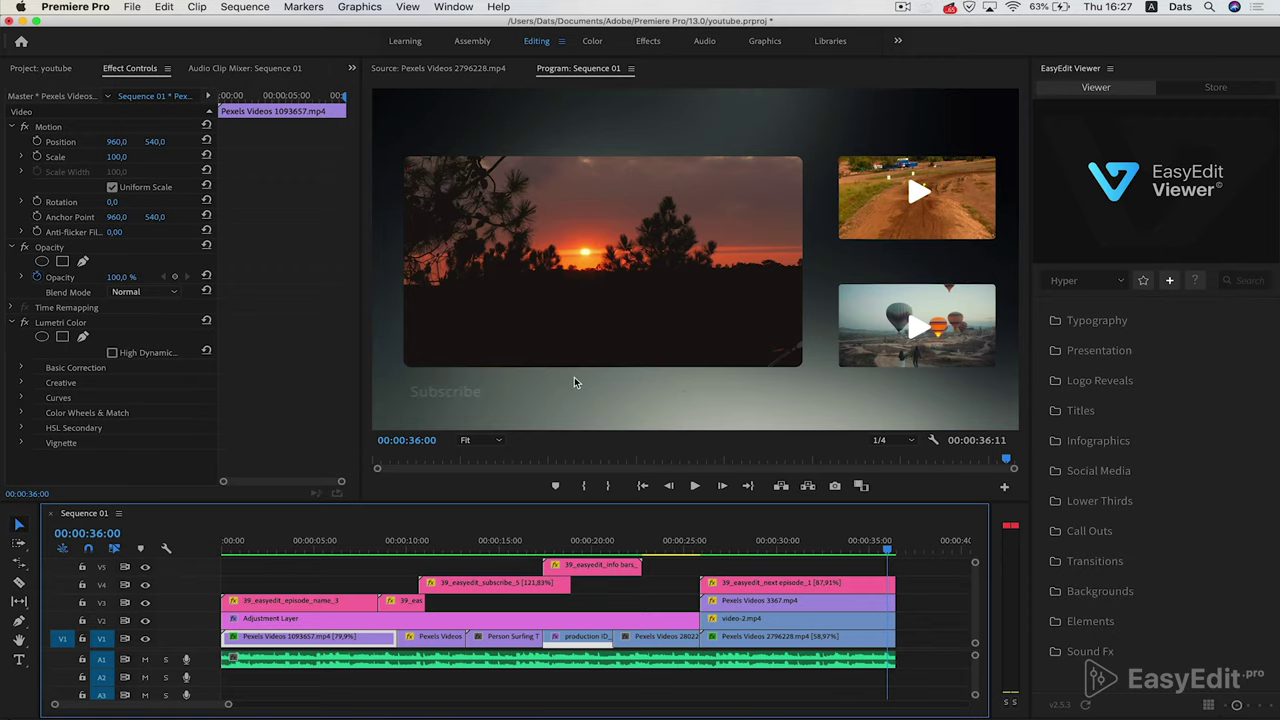
{"action": "key", "text": "super+Tab"}
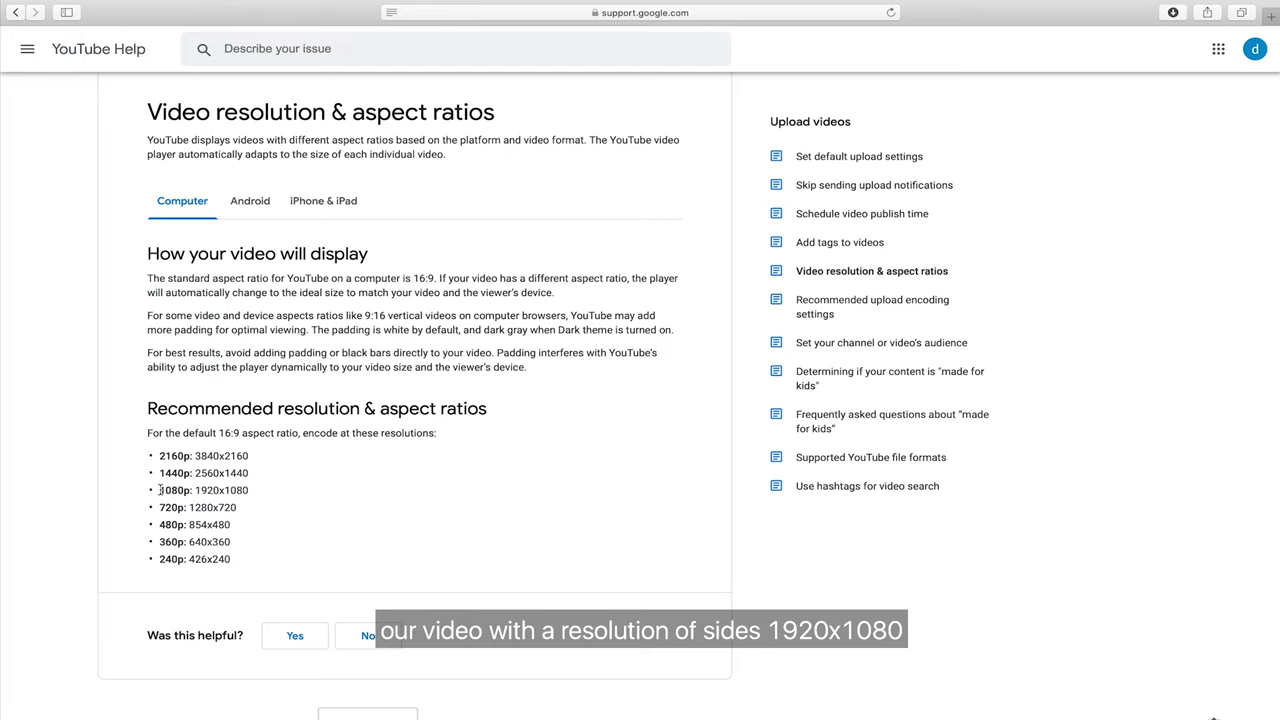
Step: Highlight the '1080p: 1920x1080' line in the YouTube Help resolution list, then deselect it
{"action": "left_click_drag", "start_coordinate": [160, 490], "coordinate": [266, 490]}
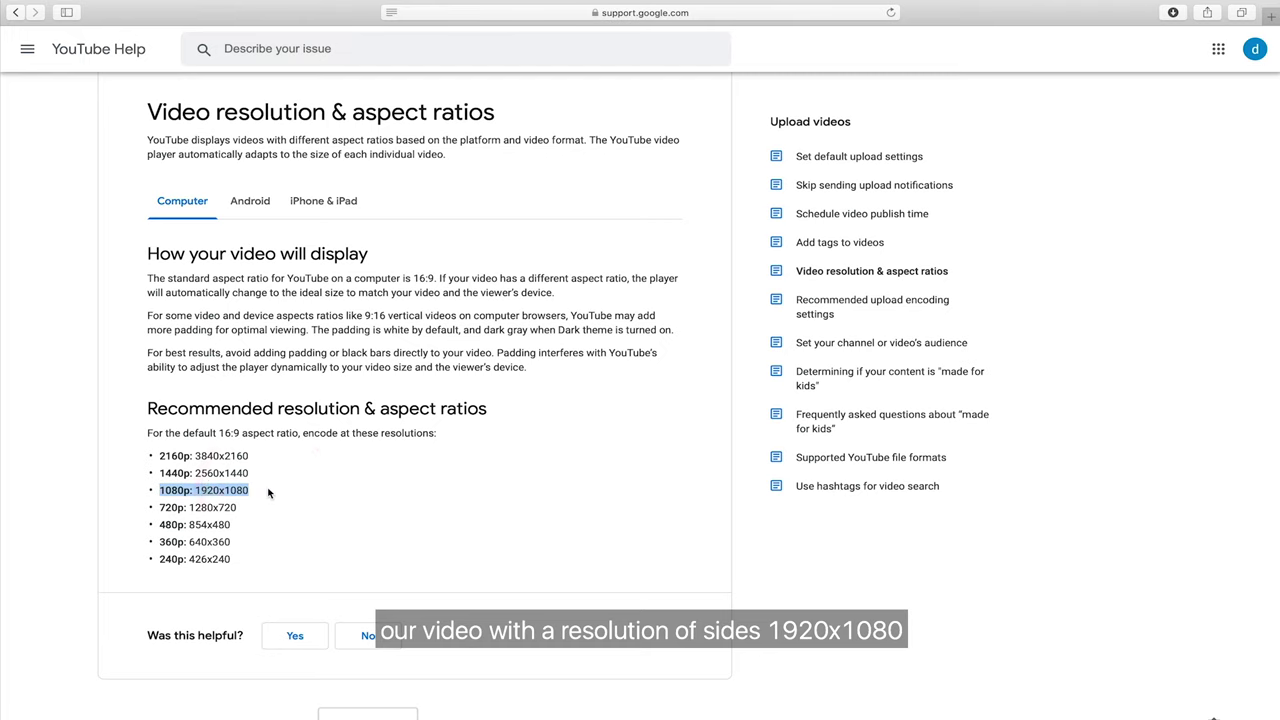
{"action": "left_click", "coordinate": [268, 492]}
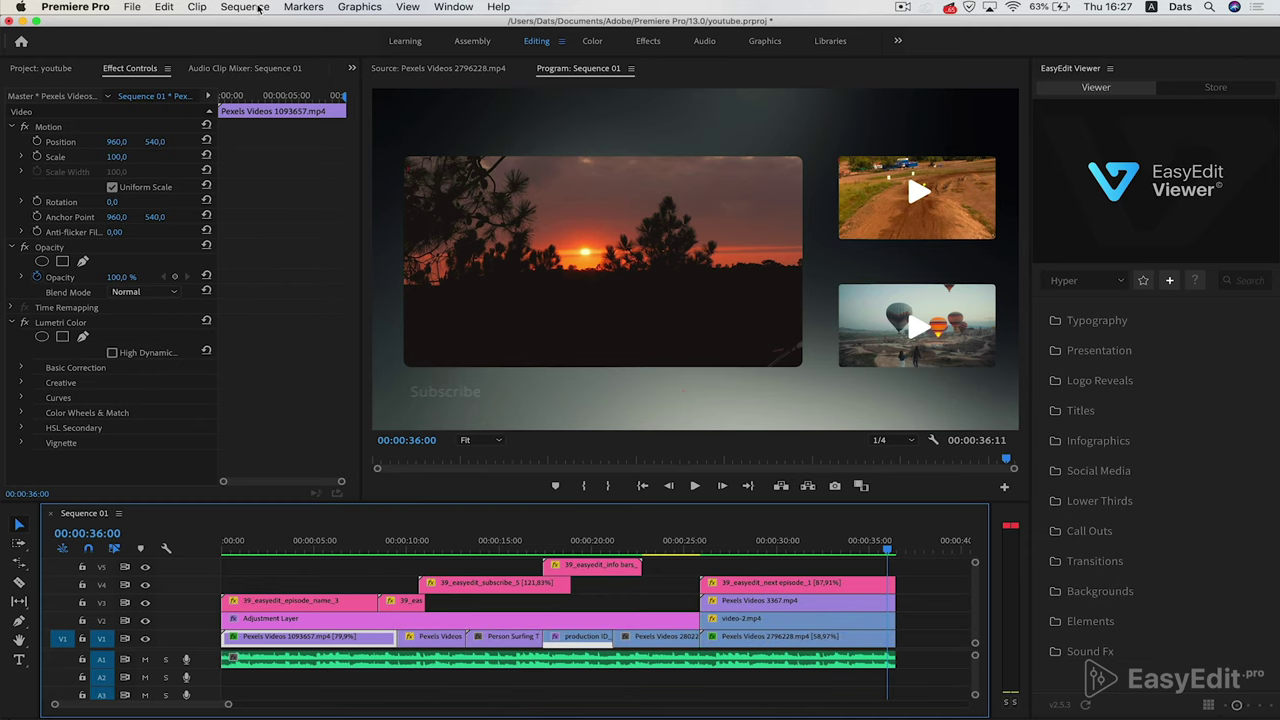
{"action": "left_click", "coordinate": [257, 8]}
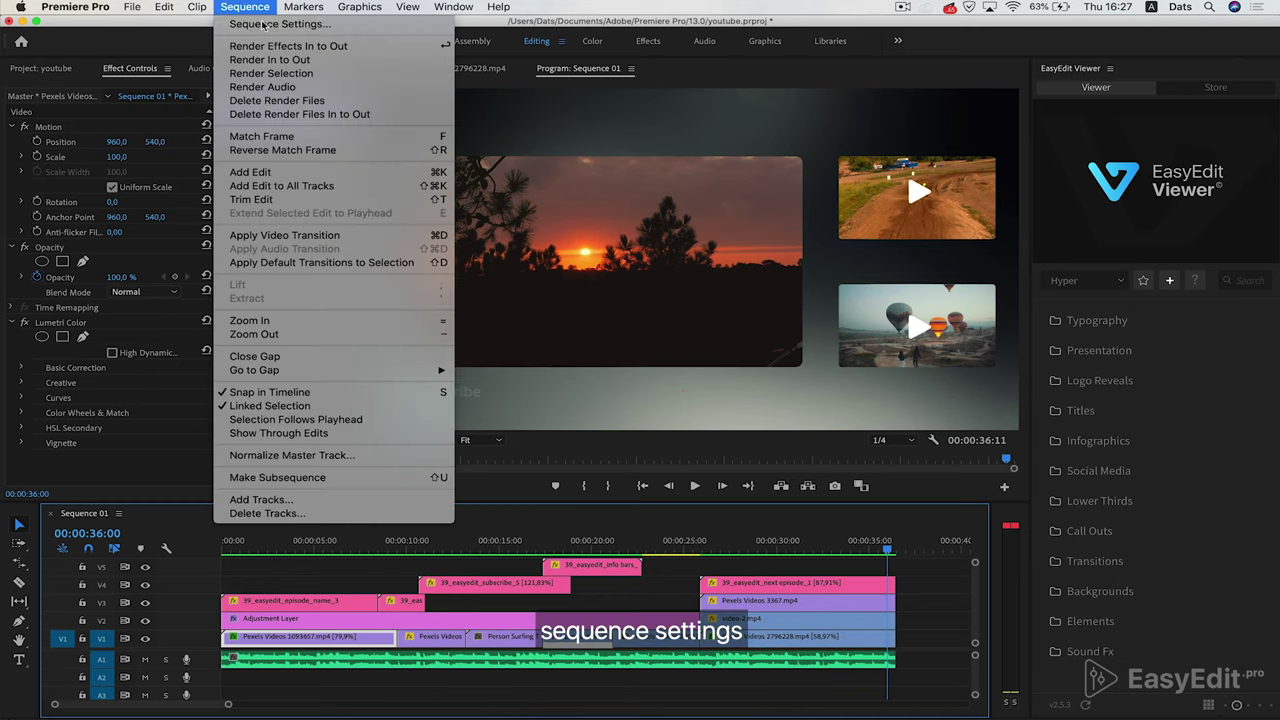
{"action": "left_click", "coordinate": [262, 23]}
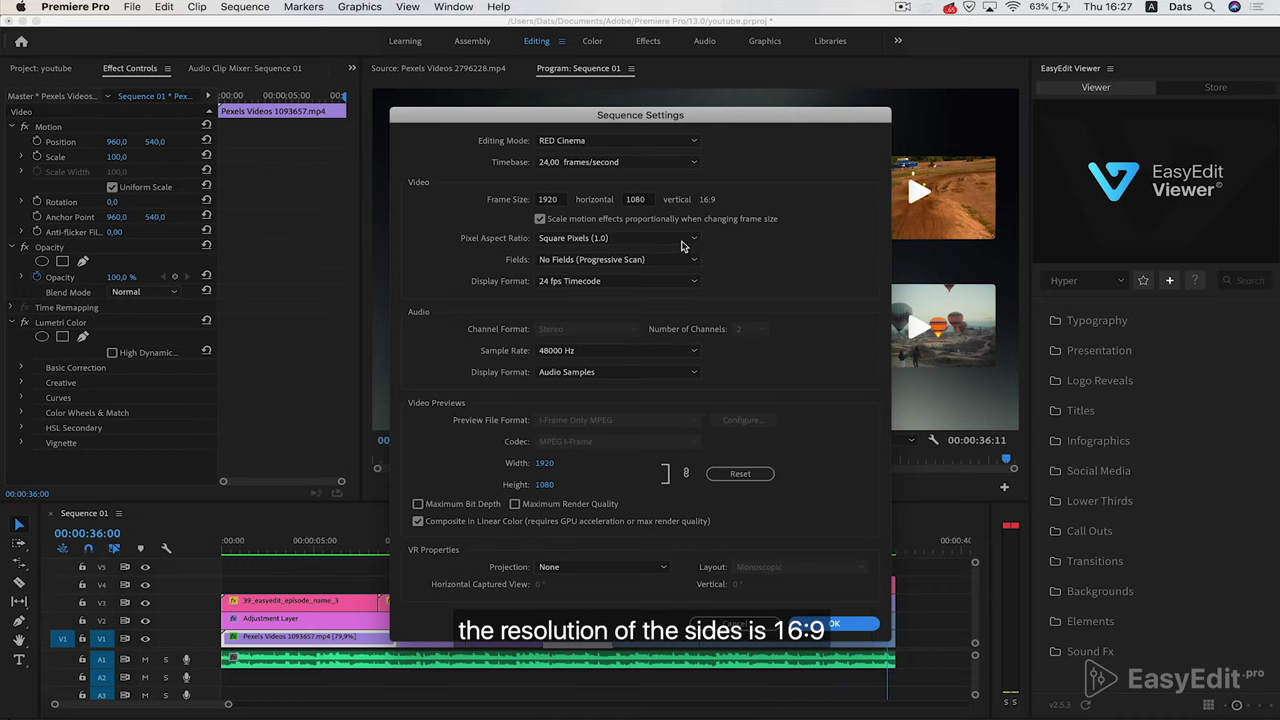
{"action": "left_click", "coordinate": [835, 625]}
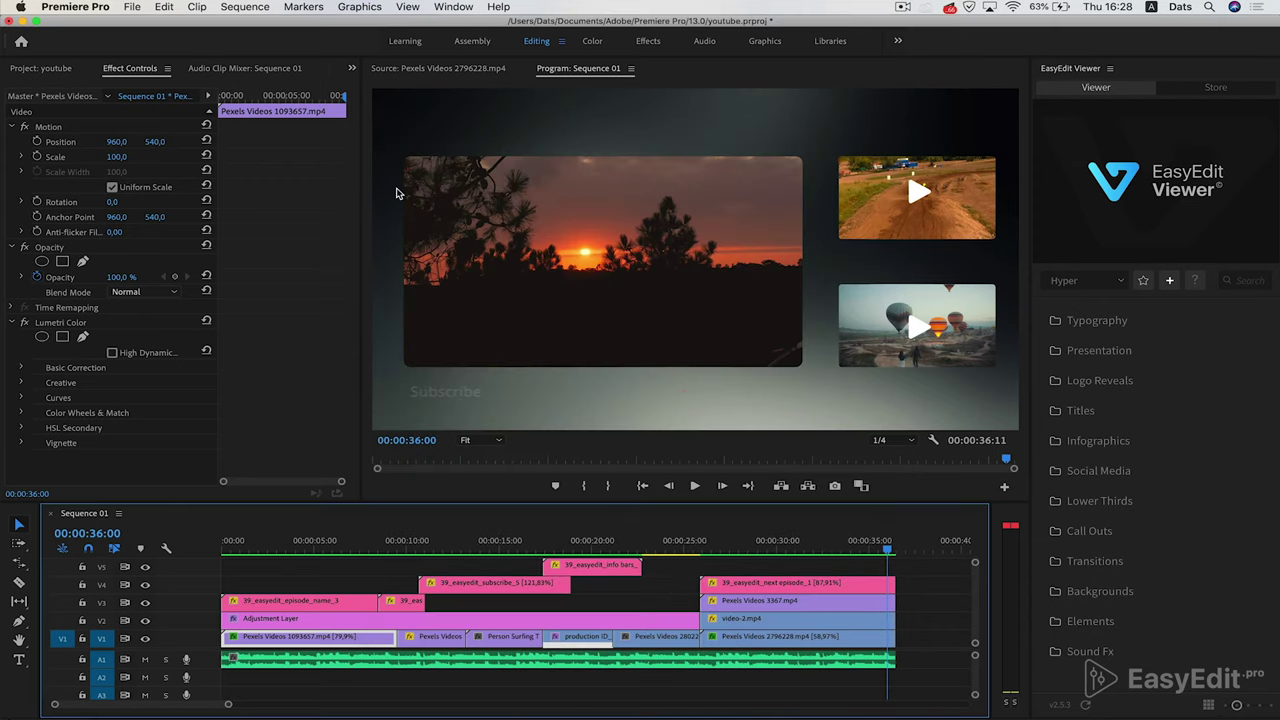
Step: Open File > Export > Media for the sequence, then return to the YouTube Help page
{"action": "left_click", "coordinate": [135, 7]}
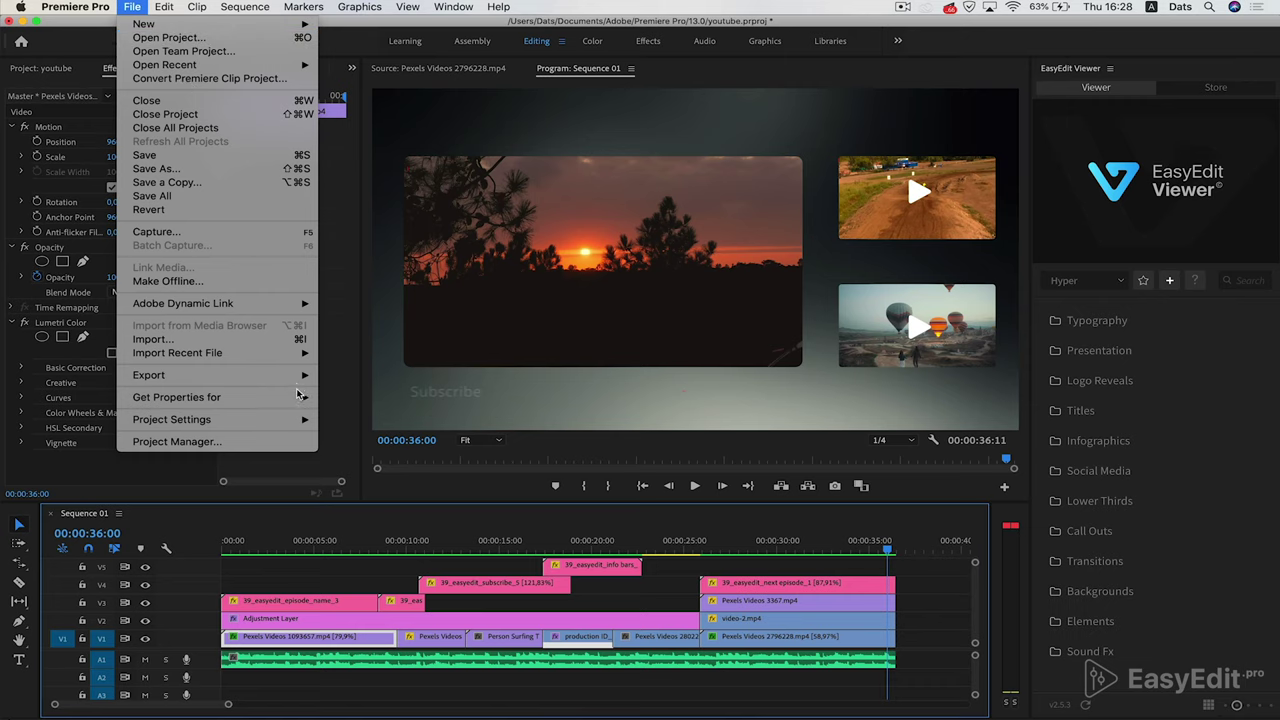
{"action": "mouse_move", "coordinate": [303, 378]}
{"action": "left_click", "coordinate": [343, 376]}
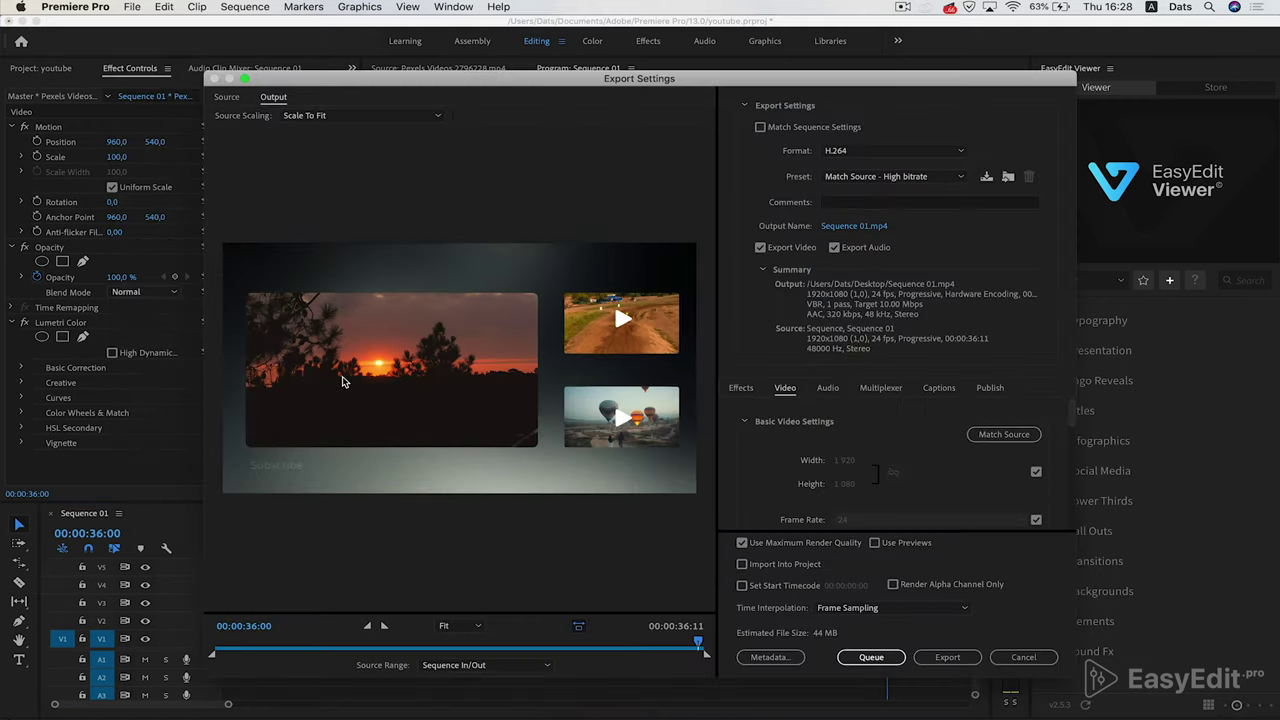
{"action": "key", "text": "super+Tab"}
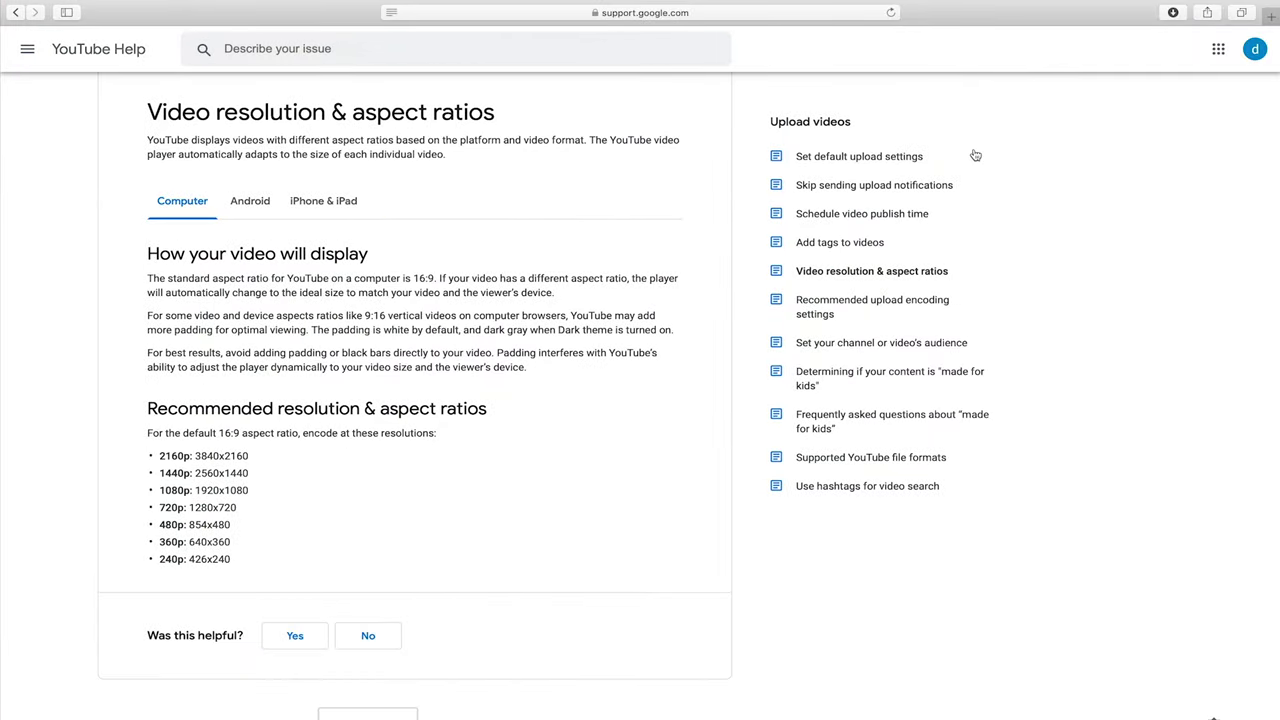
Step: Open the recommended upload encoding settings and expand Container MP4, AAC-LC, H.264 and Frame rate
{"action": "left_click", "coordinate": [851, 305]}
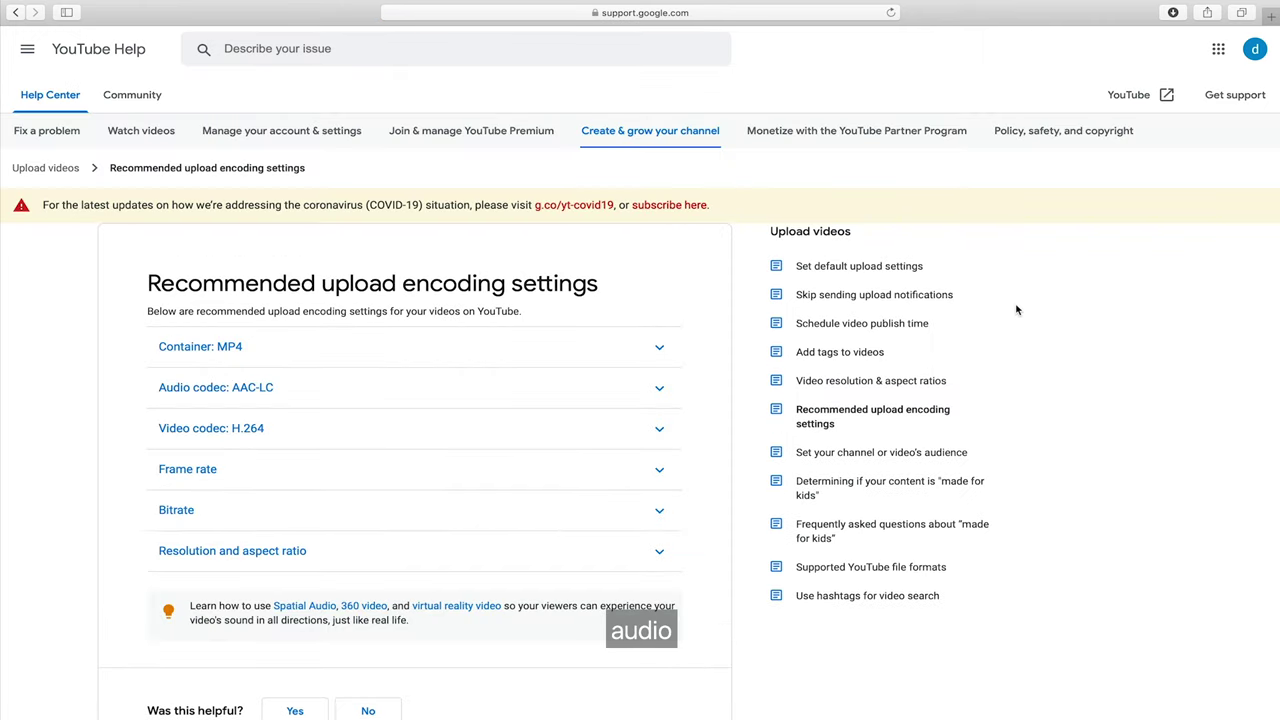
{"action": "scroll", "coordinate": [1016, 310], "scroll_direction": "down", "scroll_amount": 1}
{"action": "left_click", "coordinate": [660, 272]}
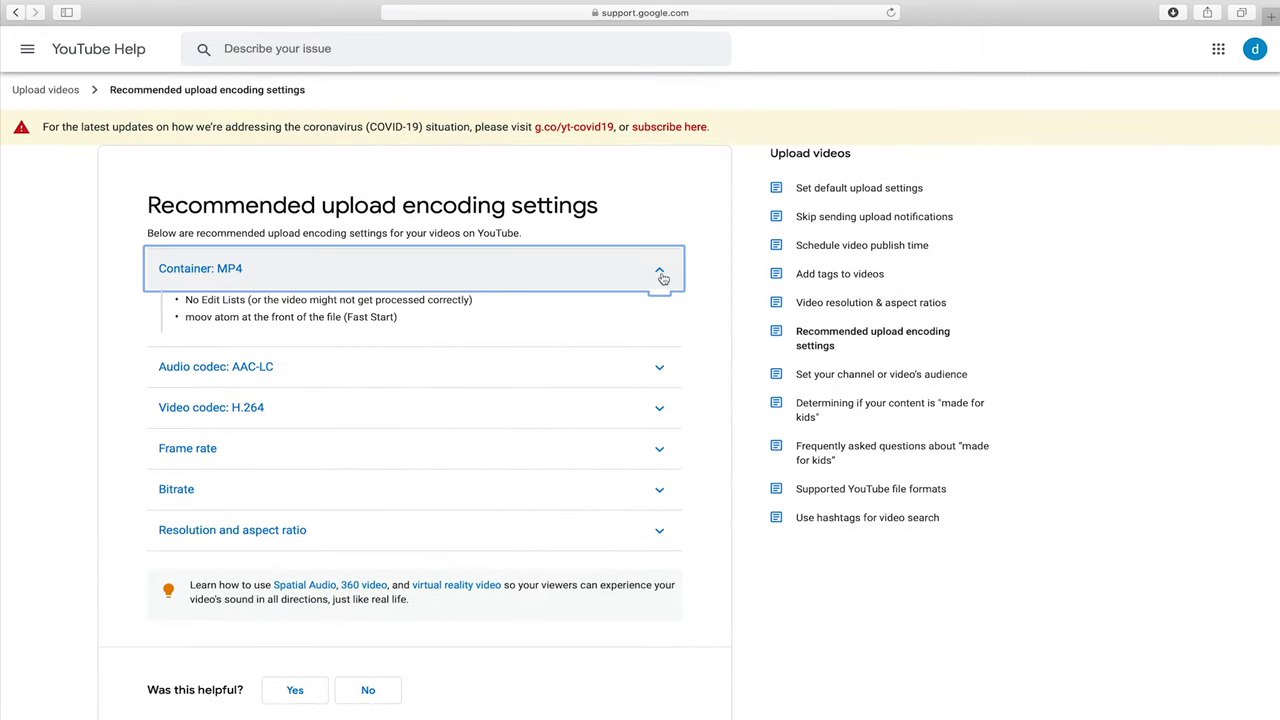
{"action": "left_click", "coordinate": [657, 369]}
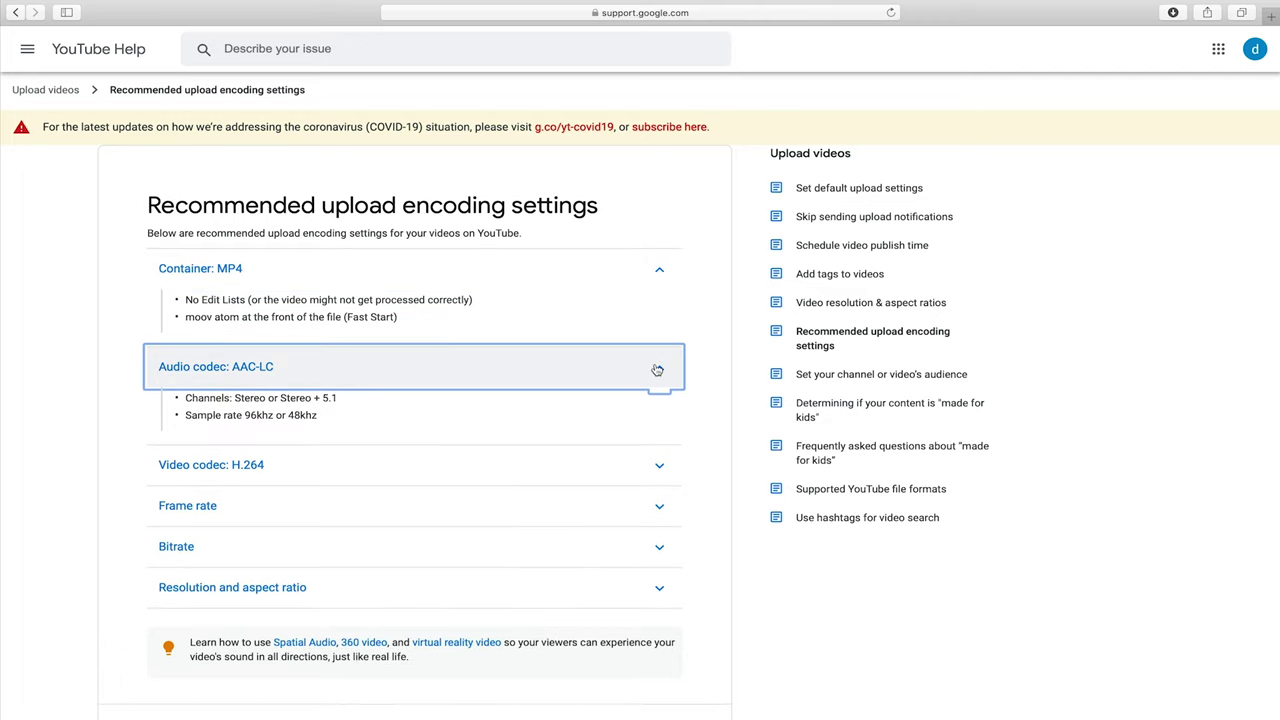
{"action": "left_click", "coordinate": [658, 468]}
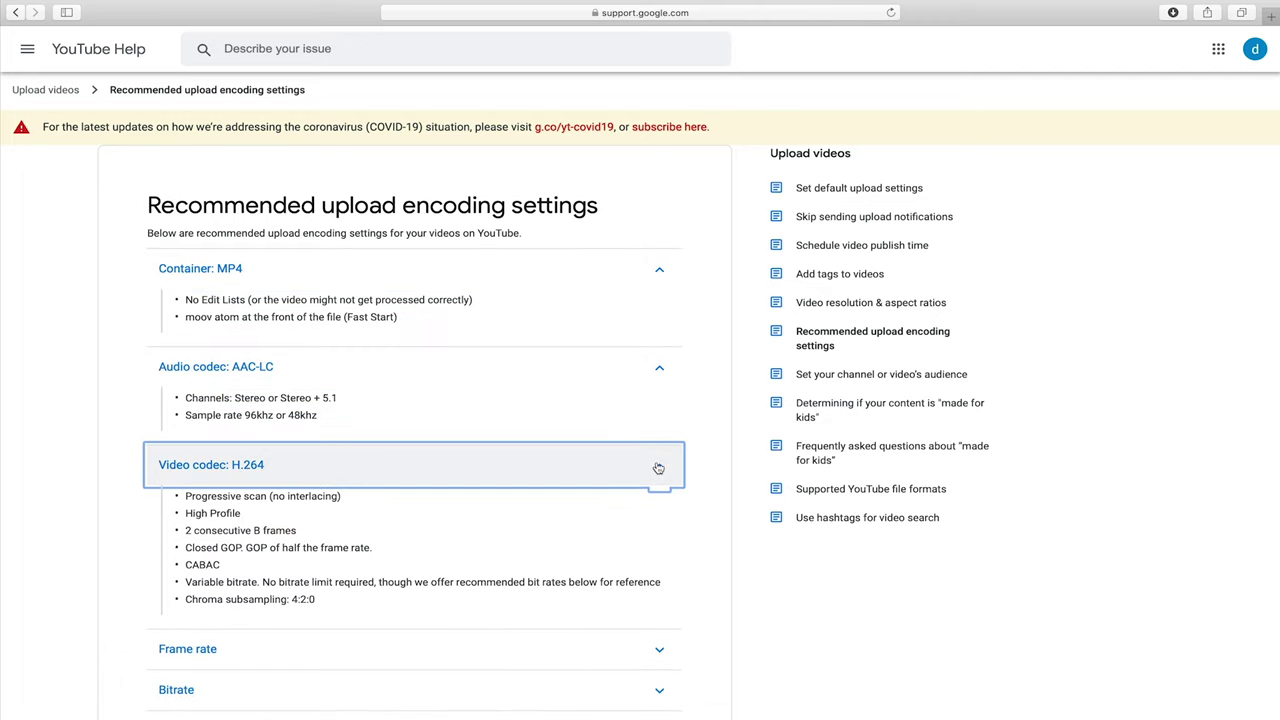
{"action": "left_click", "coordinate": [654, 662]}
{"action": "scroll", "coordinate": [654, 656], "scroll_direction": "down", "scroll_amount": 5}
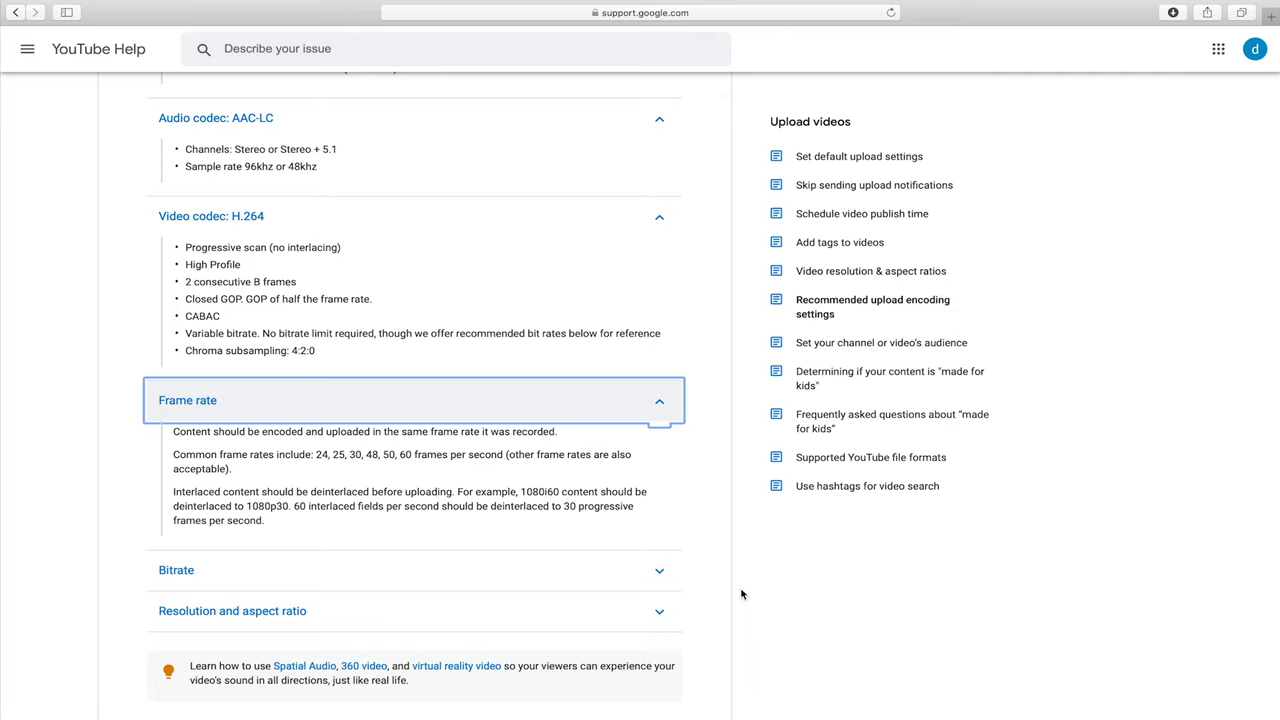
Step: Expand the bitrate tables to mark the SDR 1080p row, then expand Resolution and aspect ratio
{"action": "left_click", "coordinate": [658, 570]}
{"action": "scroll", "coordinate": [658, 575], "scroll_direction": "down", "scroll_amount": 10}
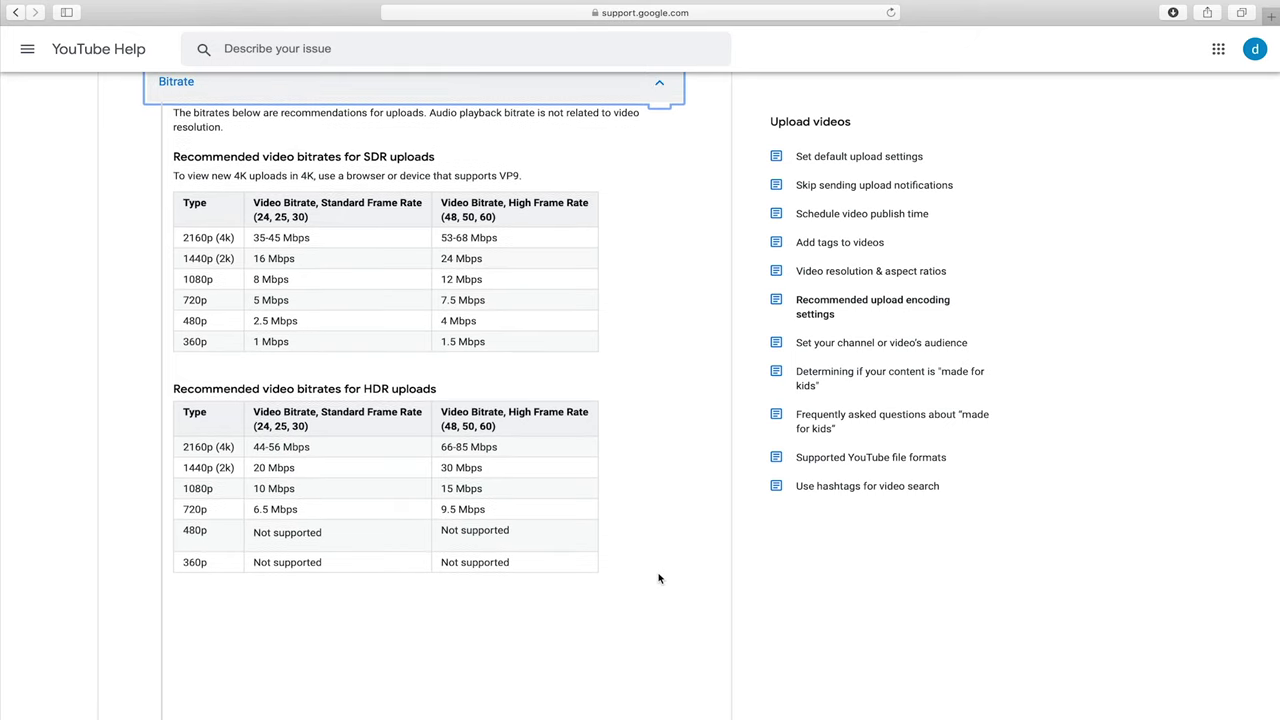
{"action": "left_click_drag", "start_coordinate": [183, 282], "coordinate": [549, 277]}
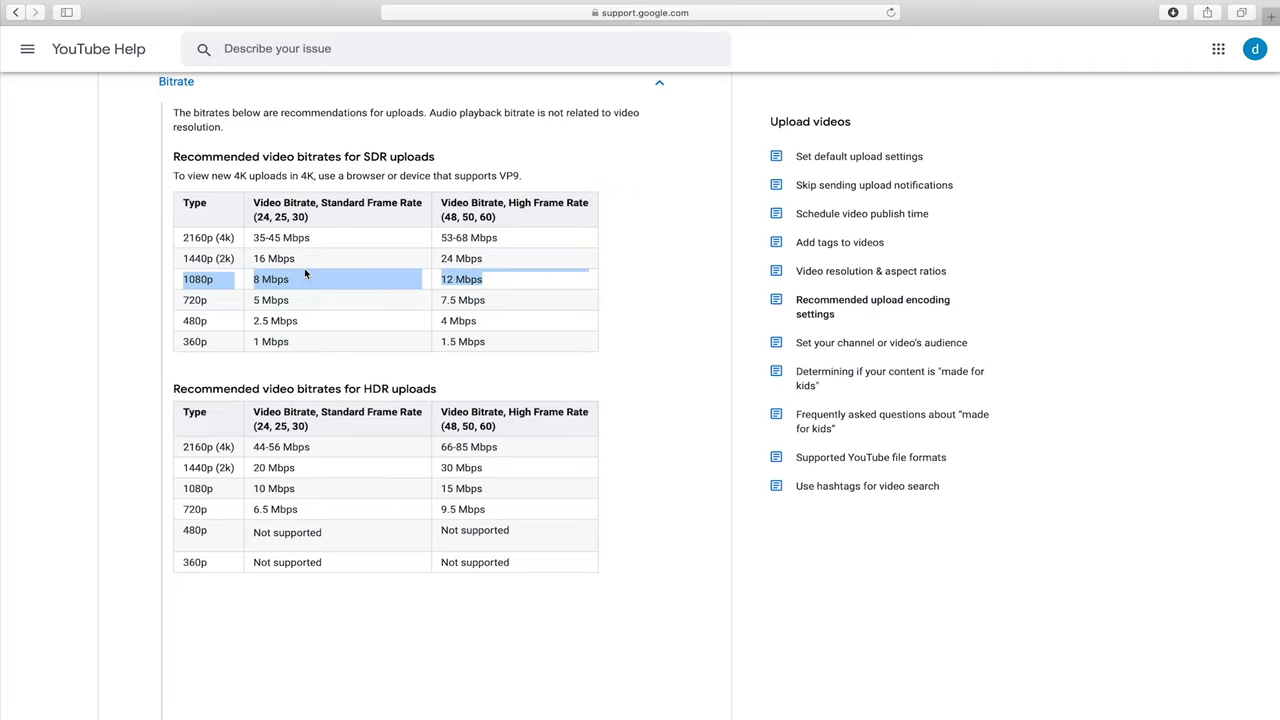
{"action": "left_click", "coordinate": [673, 329]}
{"action": "scroll", "coordinate": [673, 329], "scroll_direction": "down", "scroll_amount": 3}
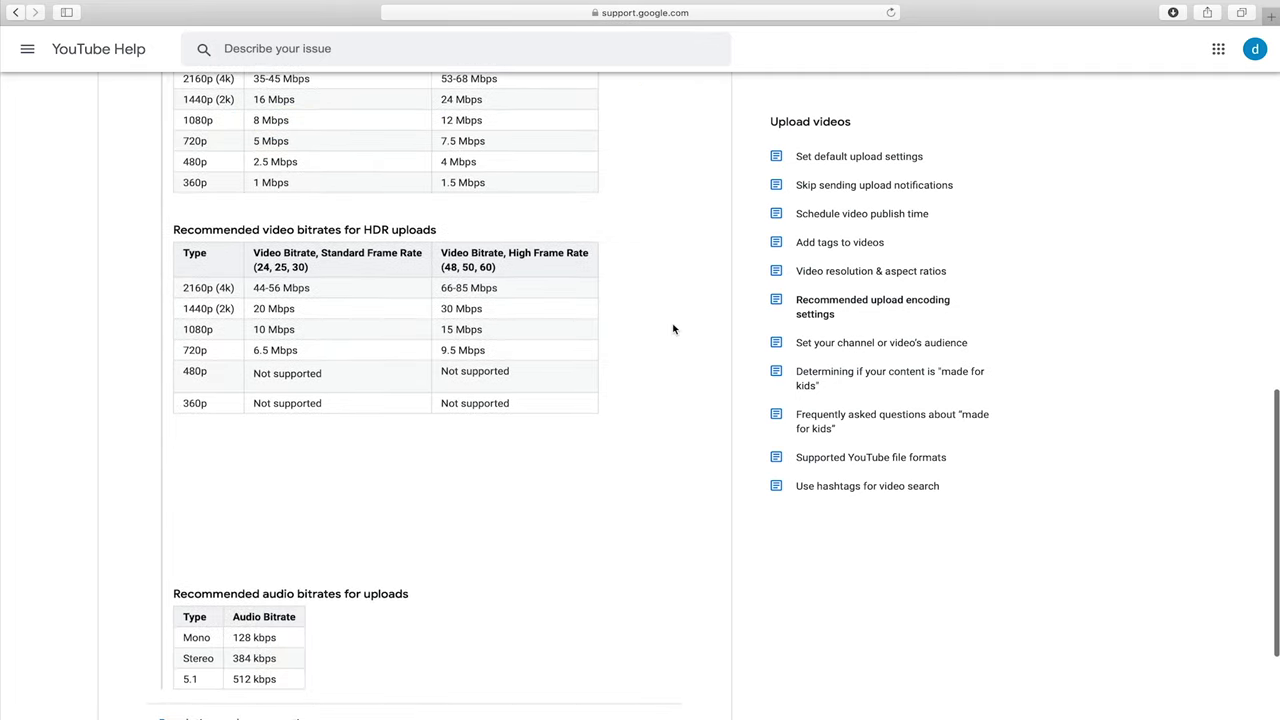
{"action": "scroll", "coordinate": [673, 329], "scroll_direction": "down", "scroll_amount": 3}
{"action": "left_click", "coordinate": [640, 580]}
{"action": "scroll", "coordinate": [690, 610], "scroll_direction": "down", "scroll_amount": 1}
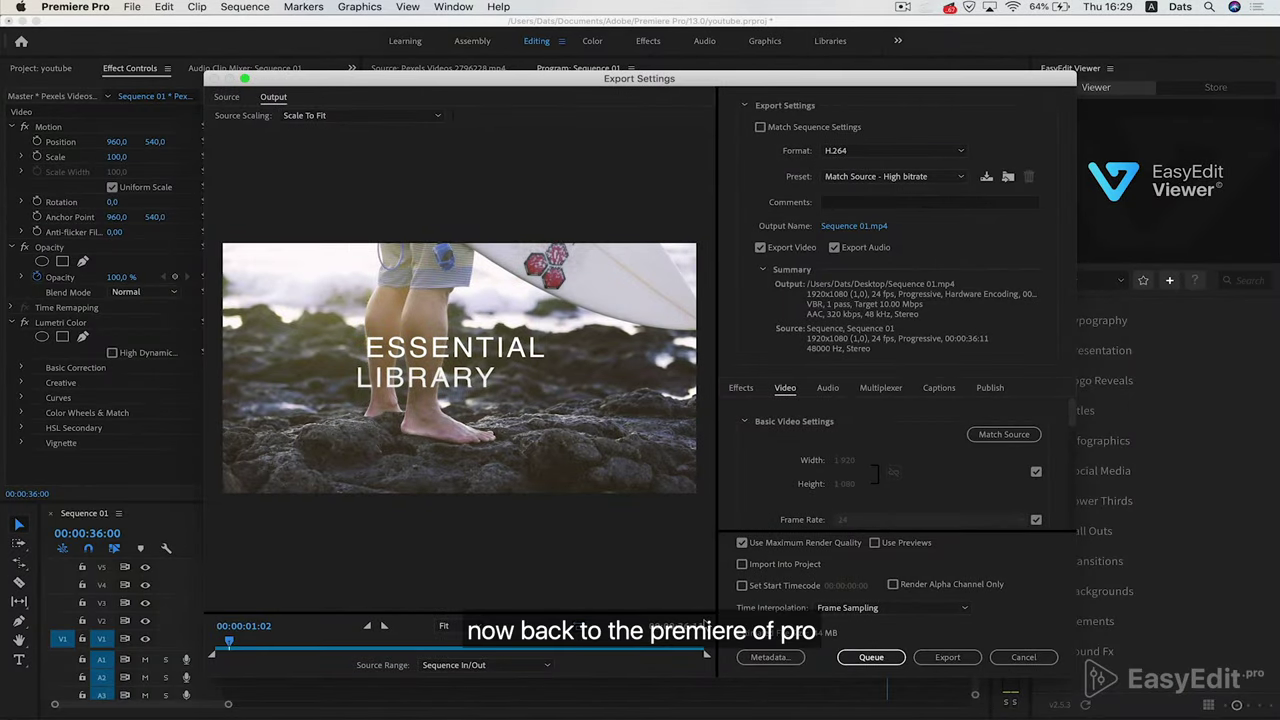
Step: Keep H.264 as the export format and enable Render at Maximum Depth in the Video settings
{"action": "left_click", "coordinate": [948, 152]}
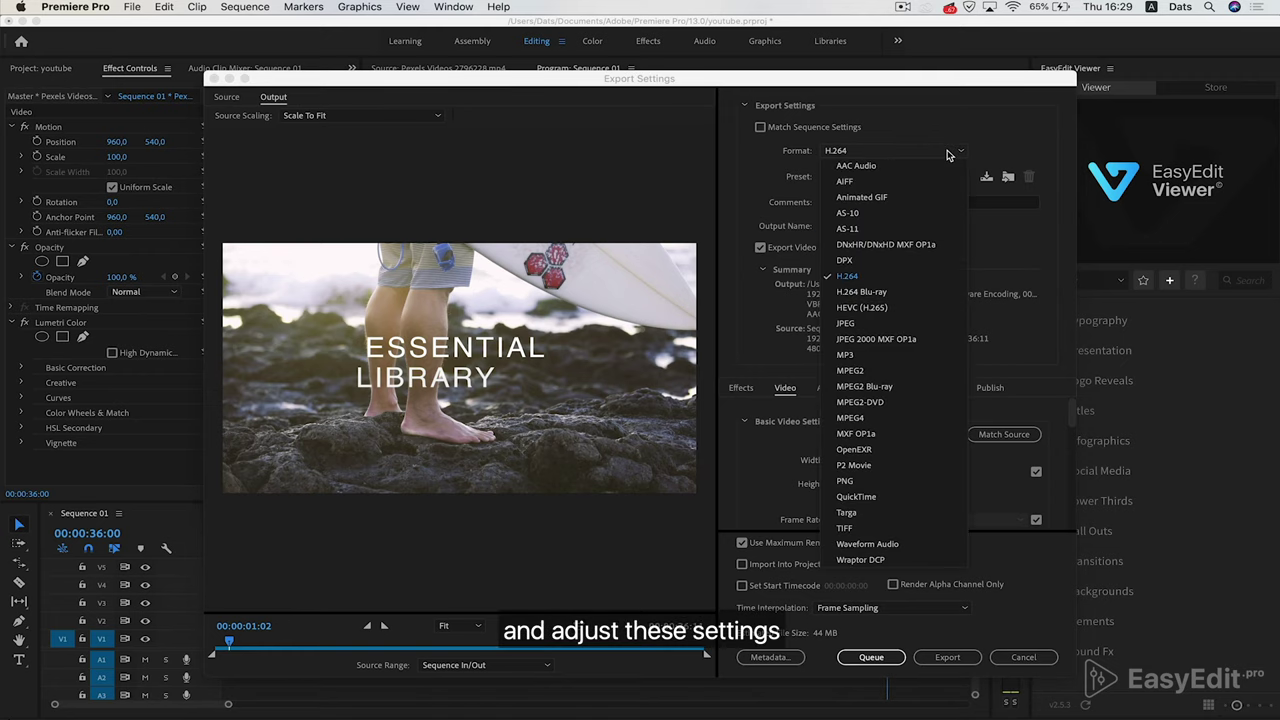
{"action": "left_click", "coordinate": [848, 278]}
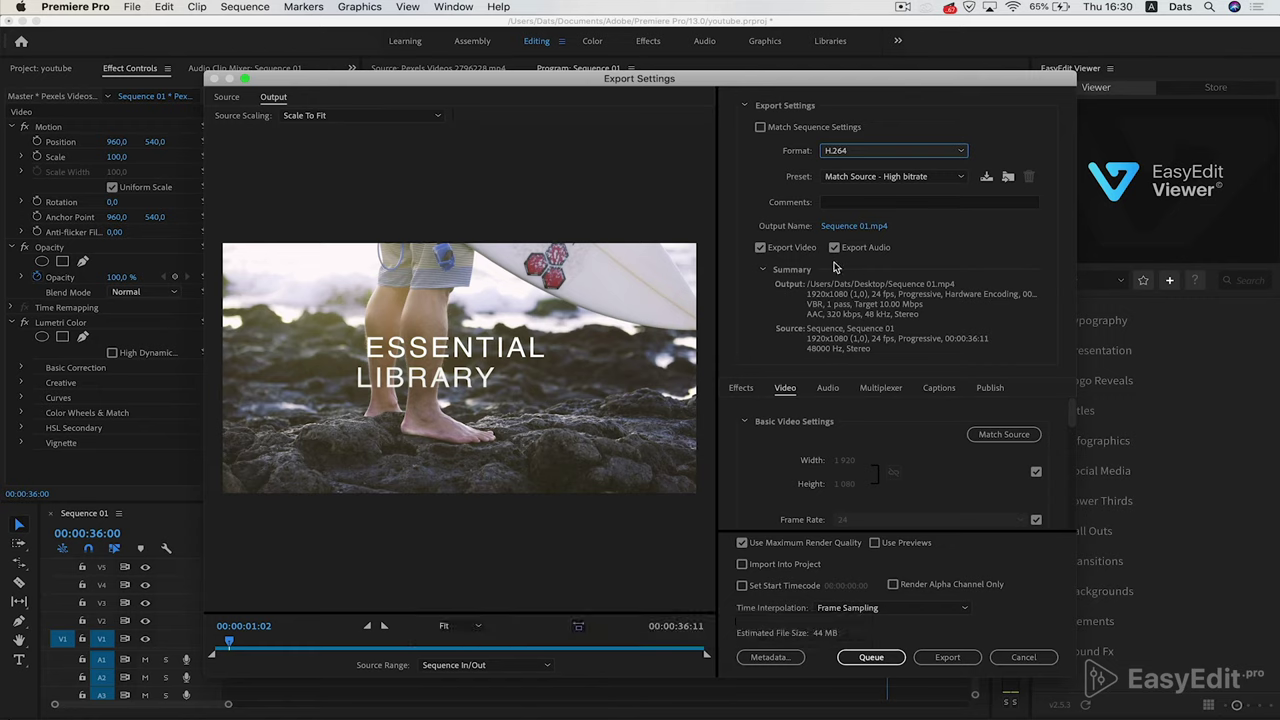
{"action": "left_click_drag", "start_coordinate": [1074, 417], "coordinate": [1072, 428]}
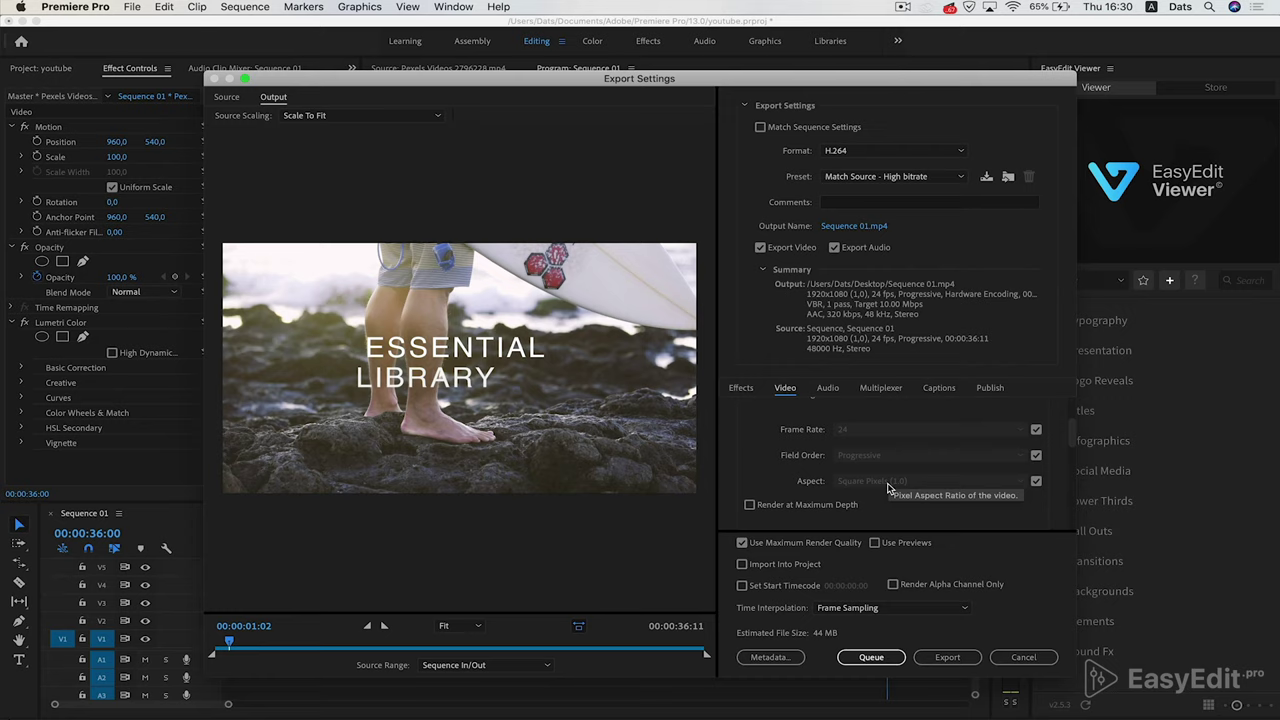
{"action": "left_click_drag", "start_coordinate": [1074, 434], "coordinate": [1071, 444]}
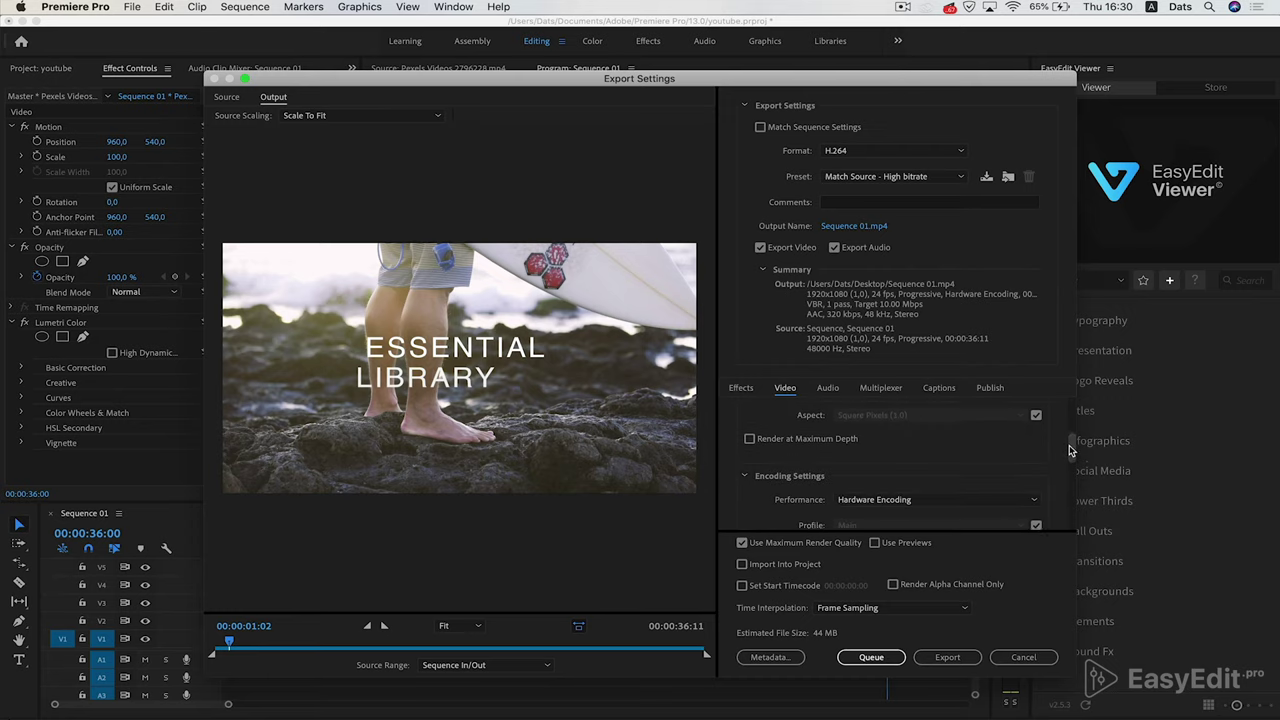
{"action": "left_click", "coordinate": [750, 442]}
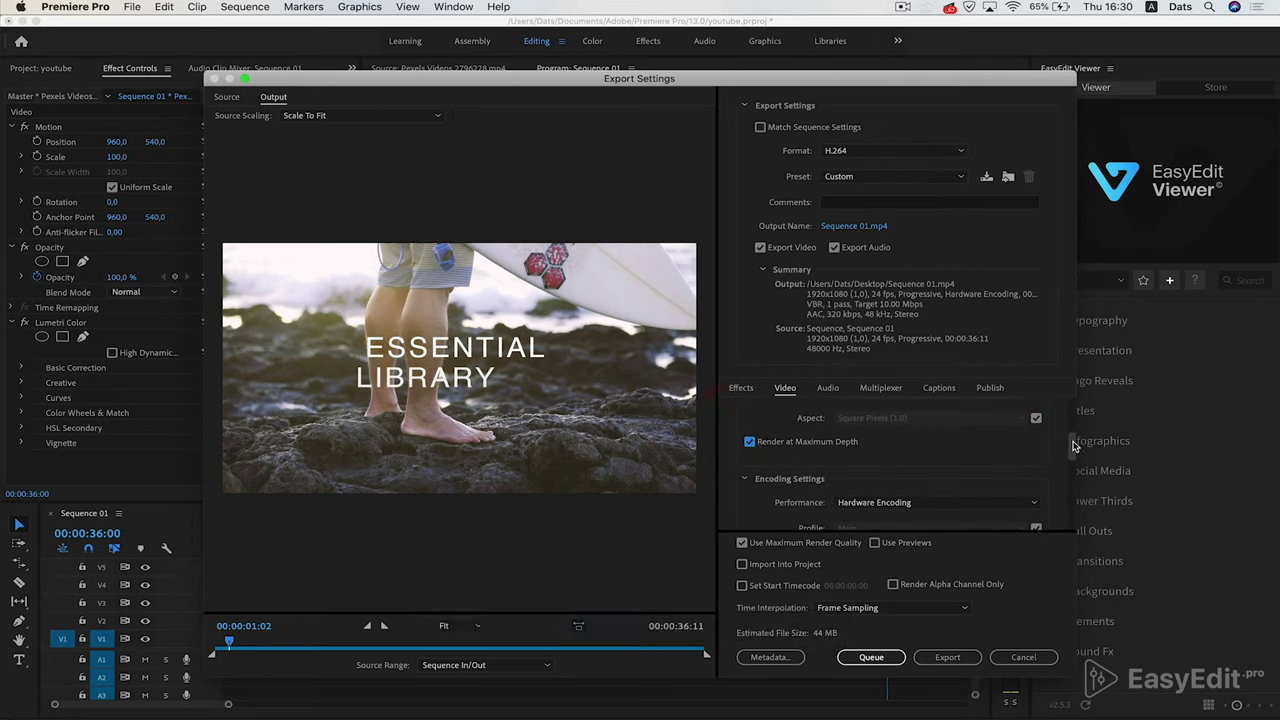
{"action": "left_click_drag", "start_coordinate": [1075, 446], "coordinate": [1070, 490]}
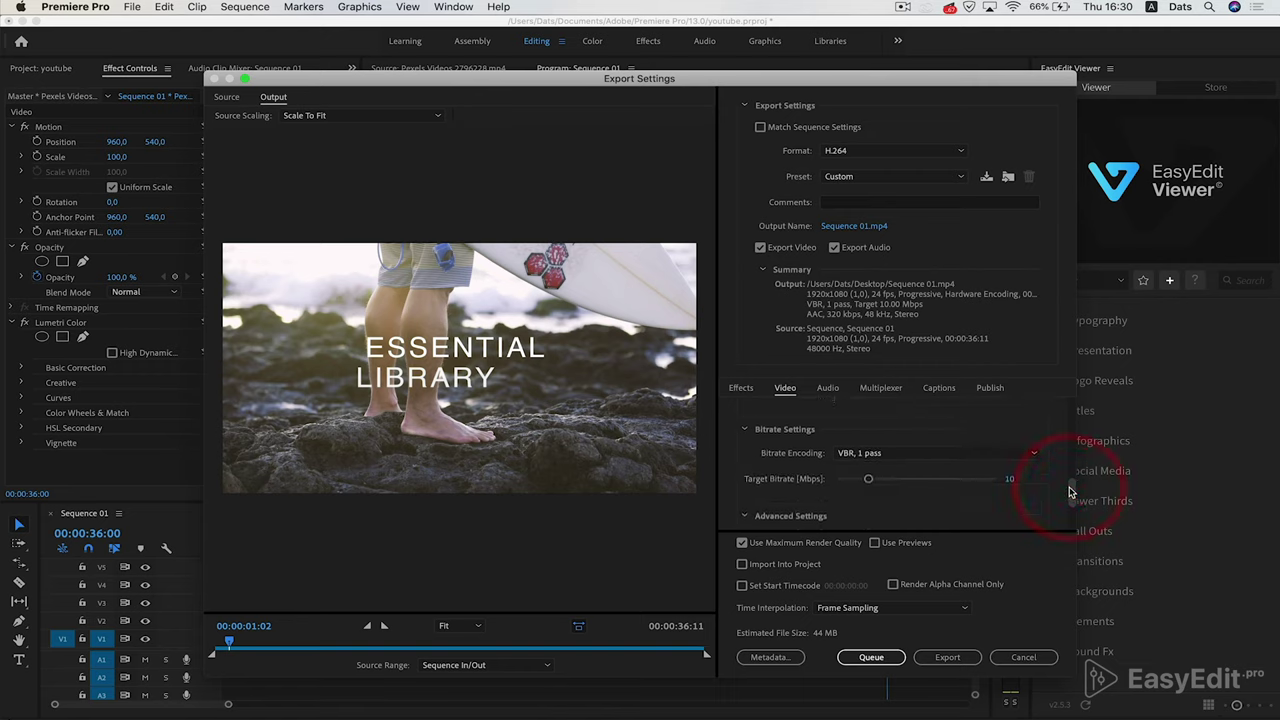
Step: Set bitrate encoding to VBR, 2 pass with 8 Mbps target and maximum bitrate
{"action": "left_click", "coordinate": [1017, 455]}
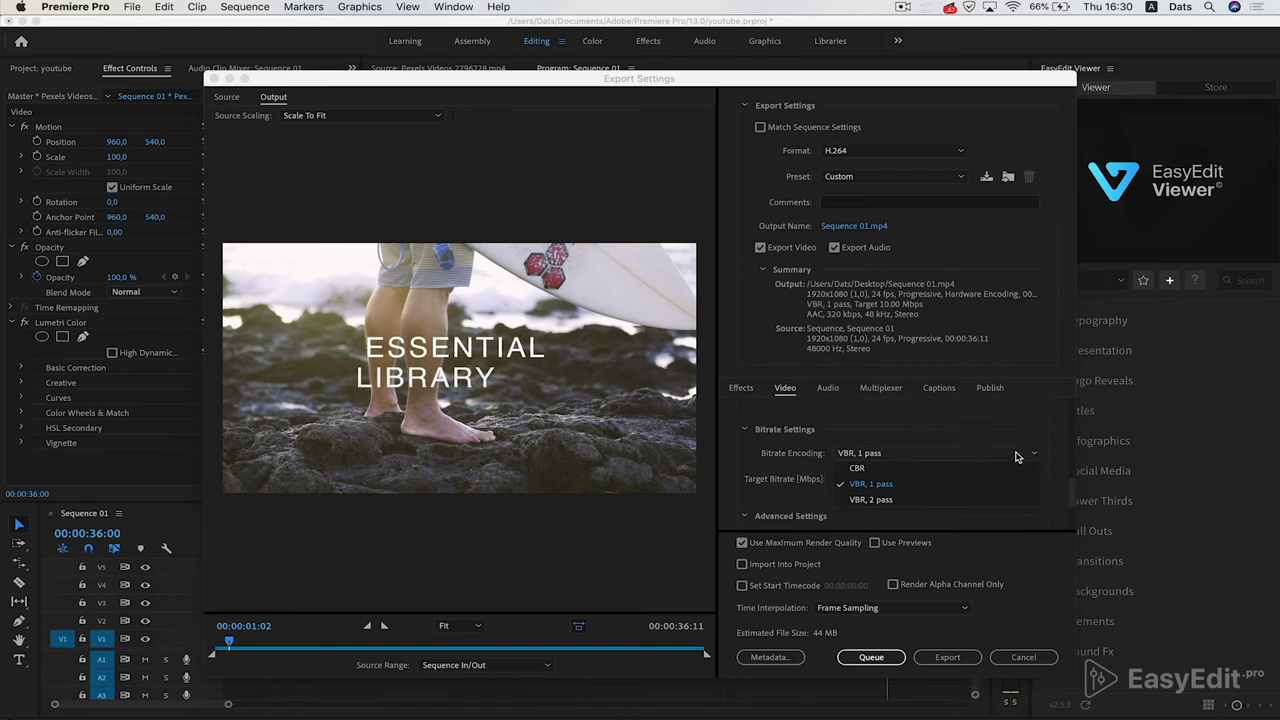
{"action": "left_click", "coordinate": [886, 500]}
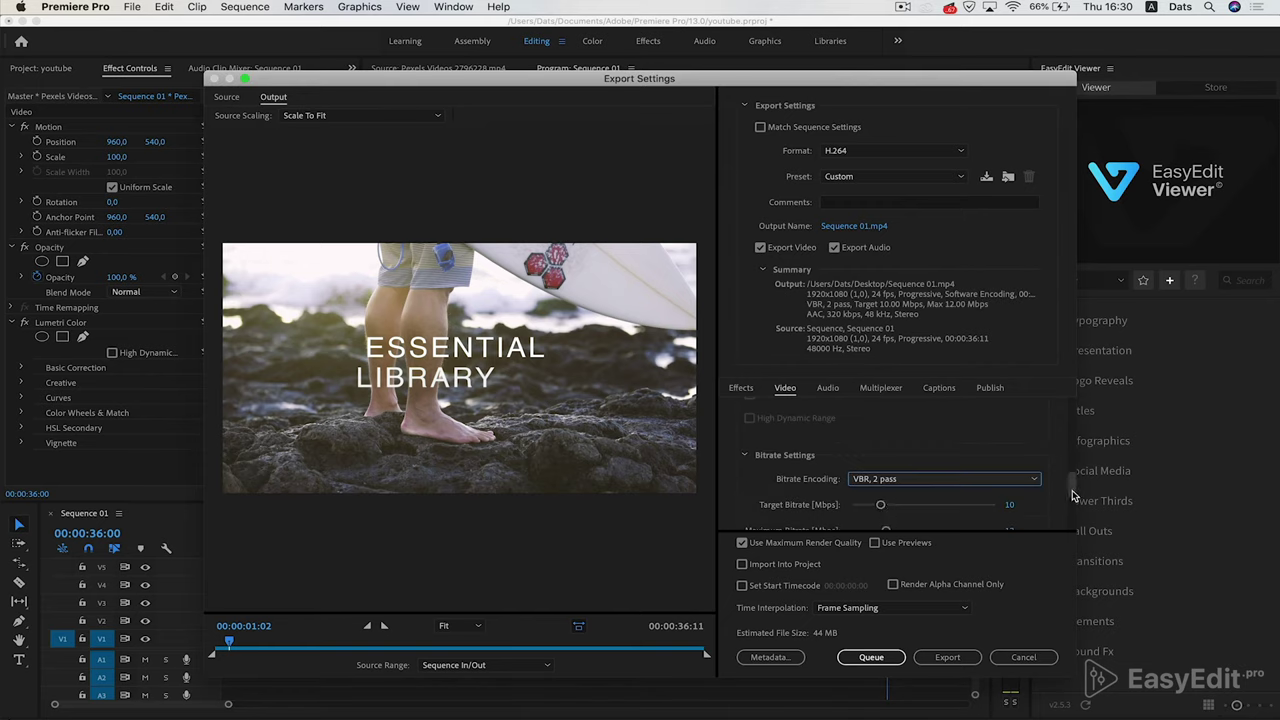
{"action": "left_click_drag", "start_coordinate": [1071, 497], "coordinate": [1072, 502]}
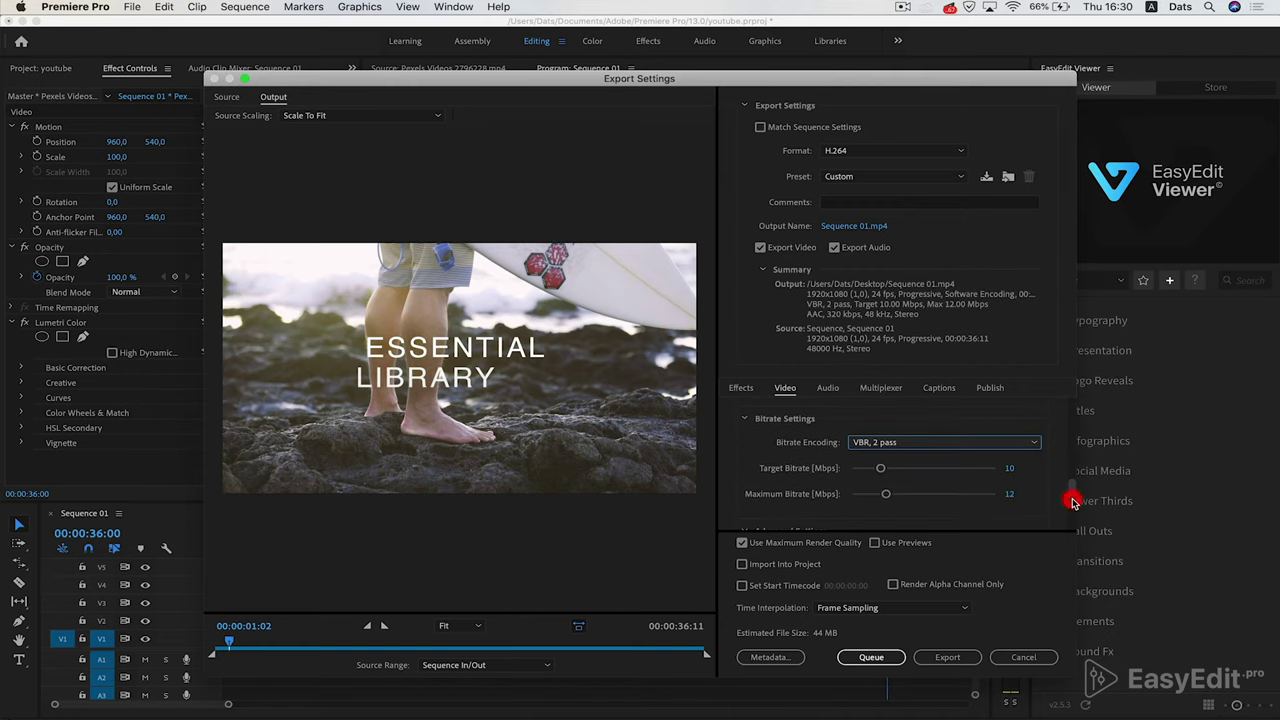
{"action": "left_click", "coordinate": [1010, 468]}
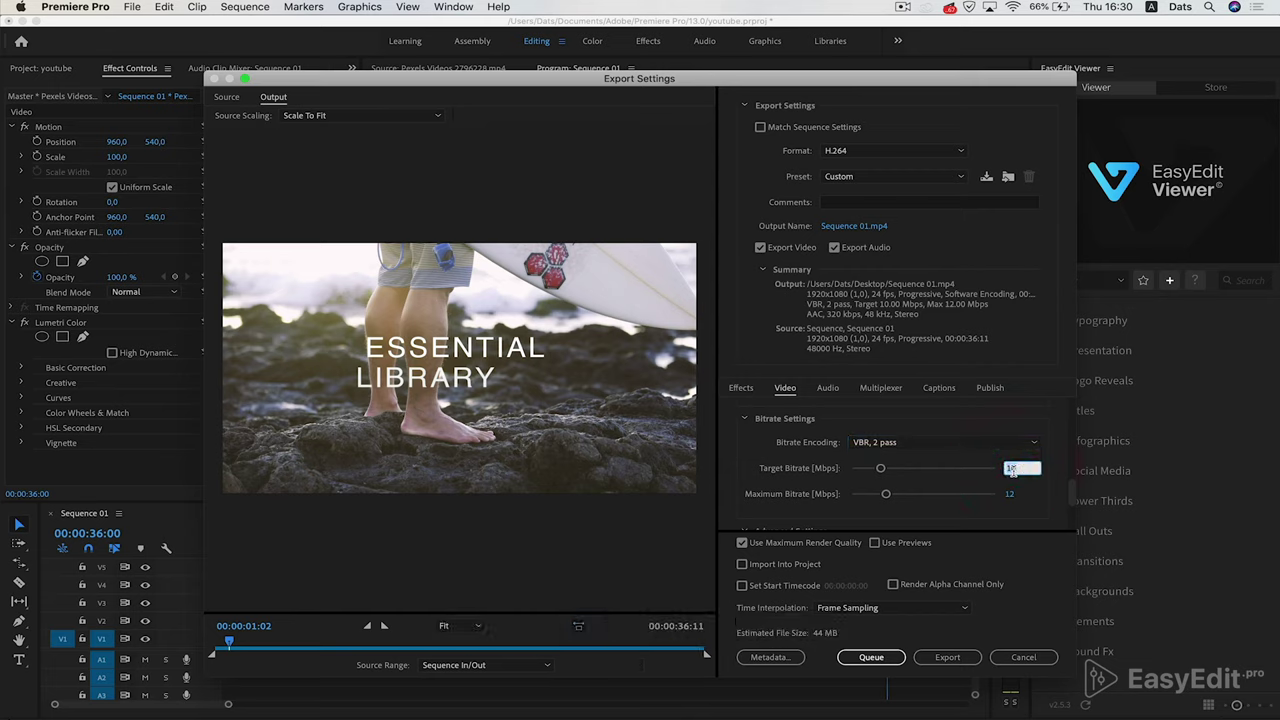
{"action": "key", "text": "Tab"}
{"action": "left_click", "coordinate": [1008, 494]}
{"action": "type", "text": "8"}
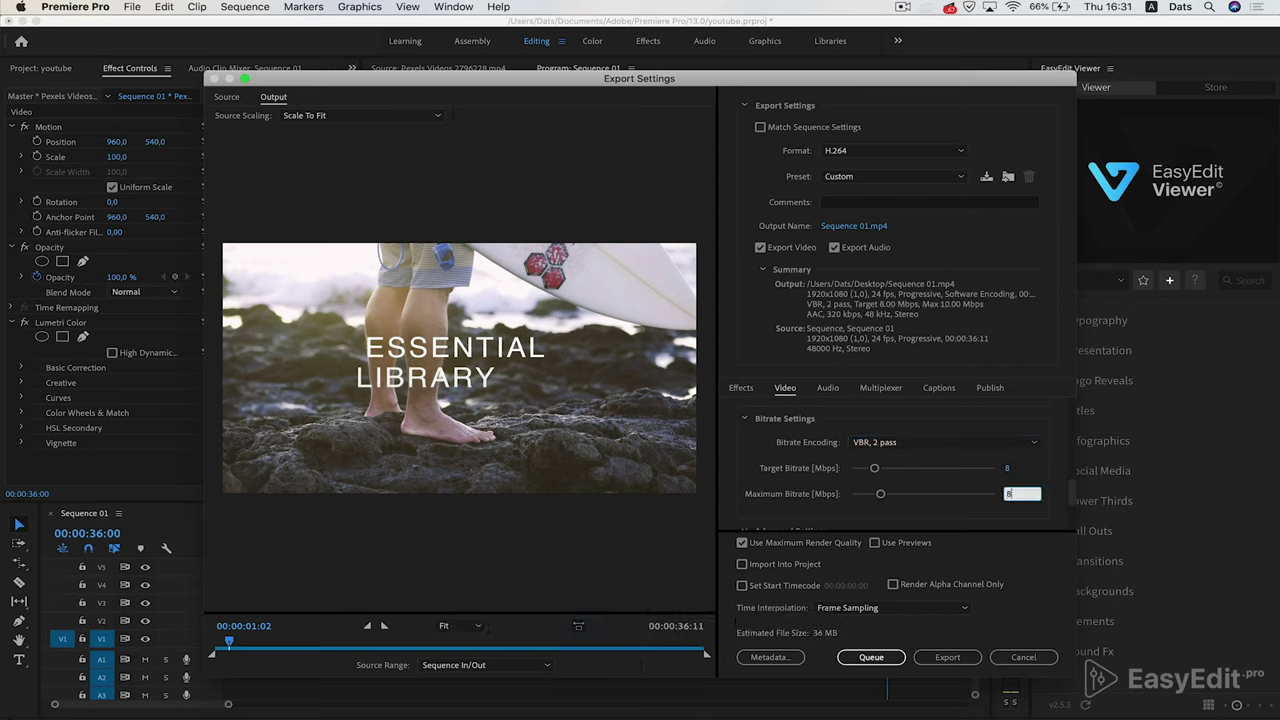
{"action": "key", "text": "Tab"}
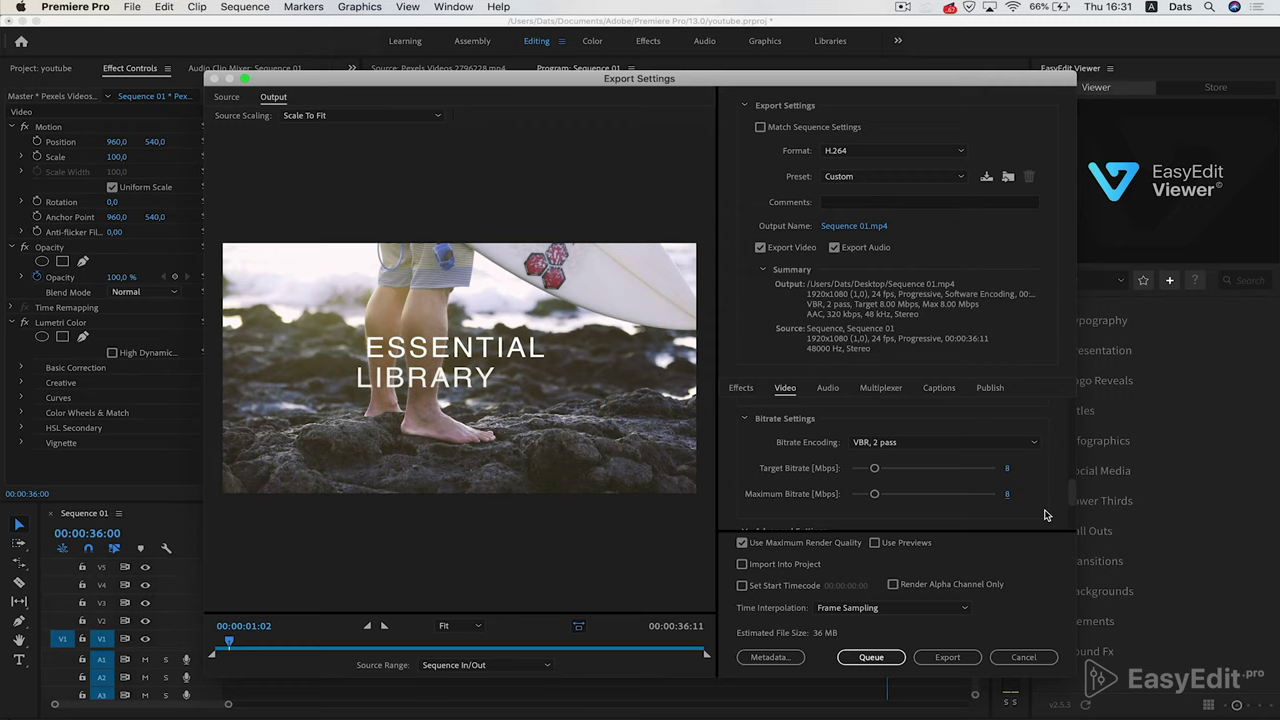
Step: Turn on Use Maximum Render Quality for the export
{"action": "scroll", "coordinate": [1045, 515], "scroll_direction": "down", "scroll_amount": 3}
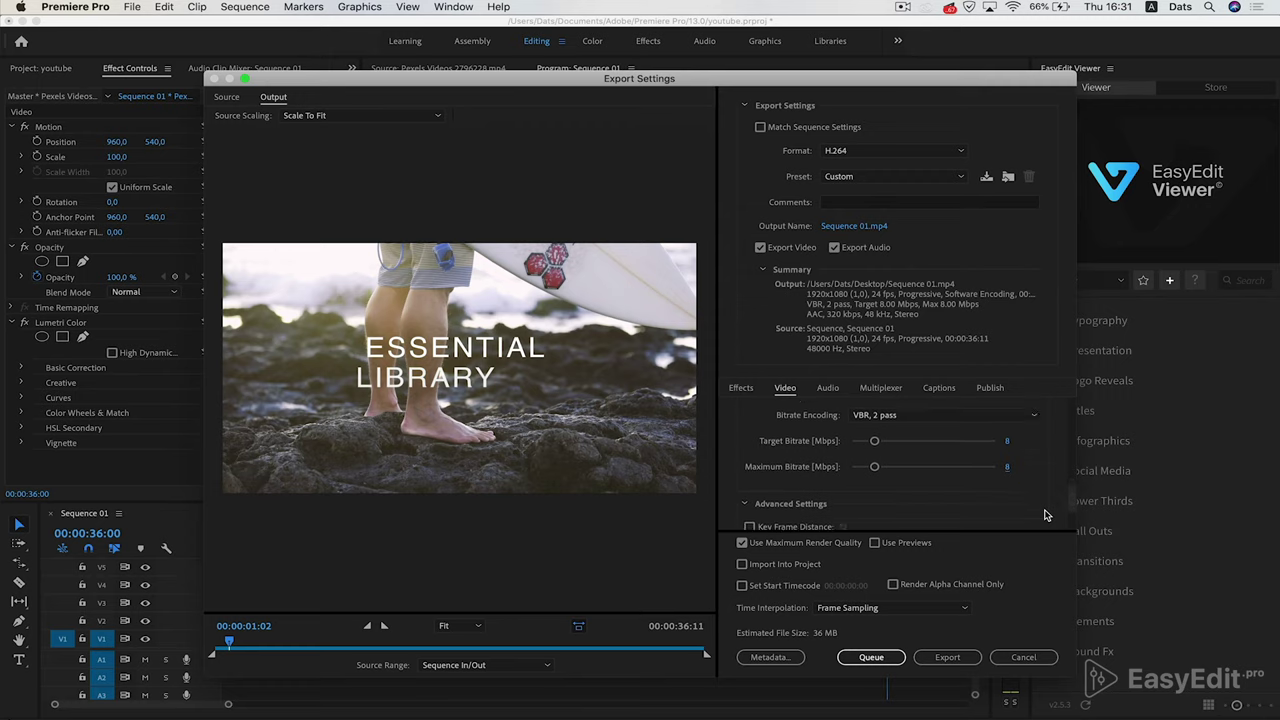
{"action": "scroll", "coordinate": [1045, 515], "scroll_direction": "down", "scroll_amount": 2}
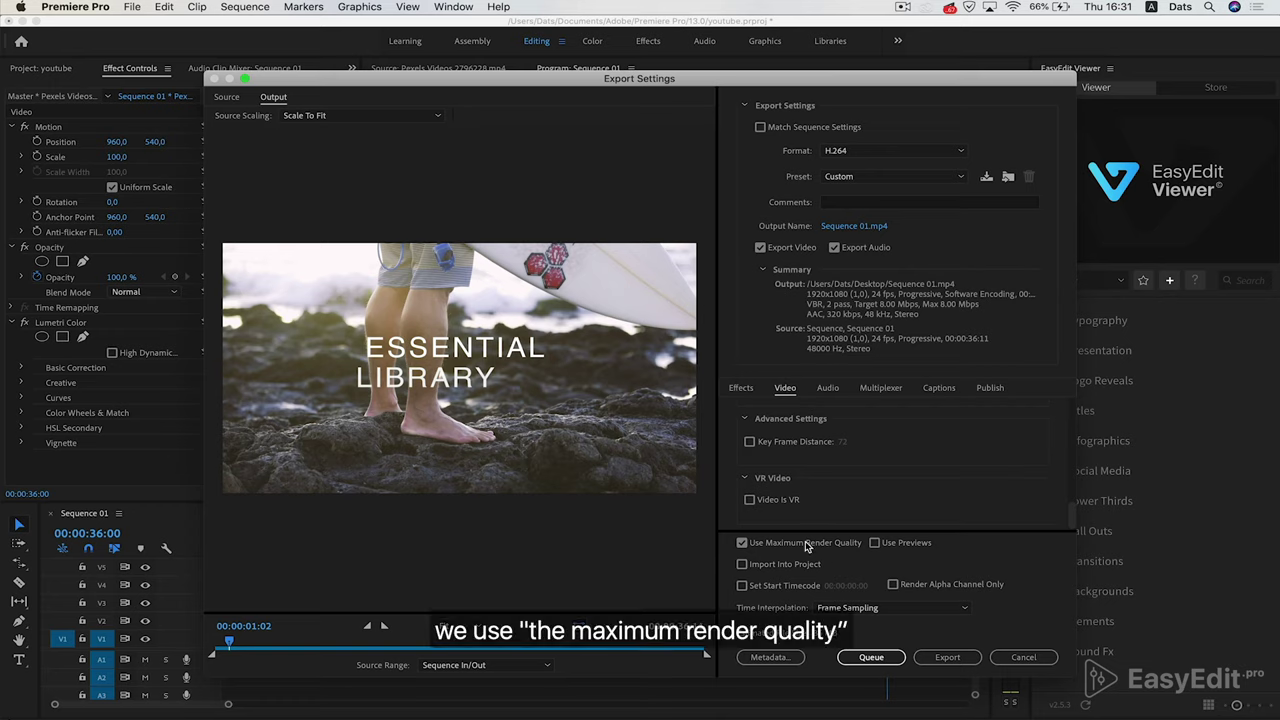
{"action": "left_click", "coordinate": [741, 543]}
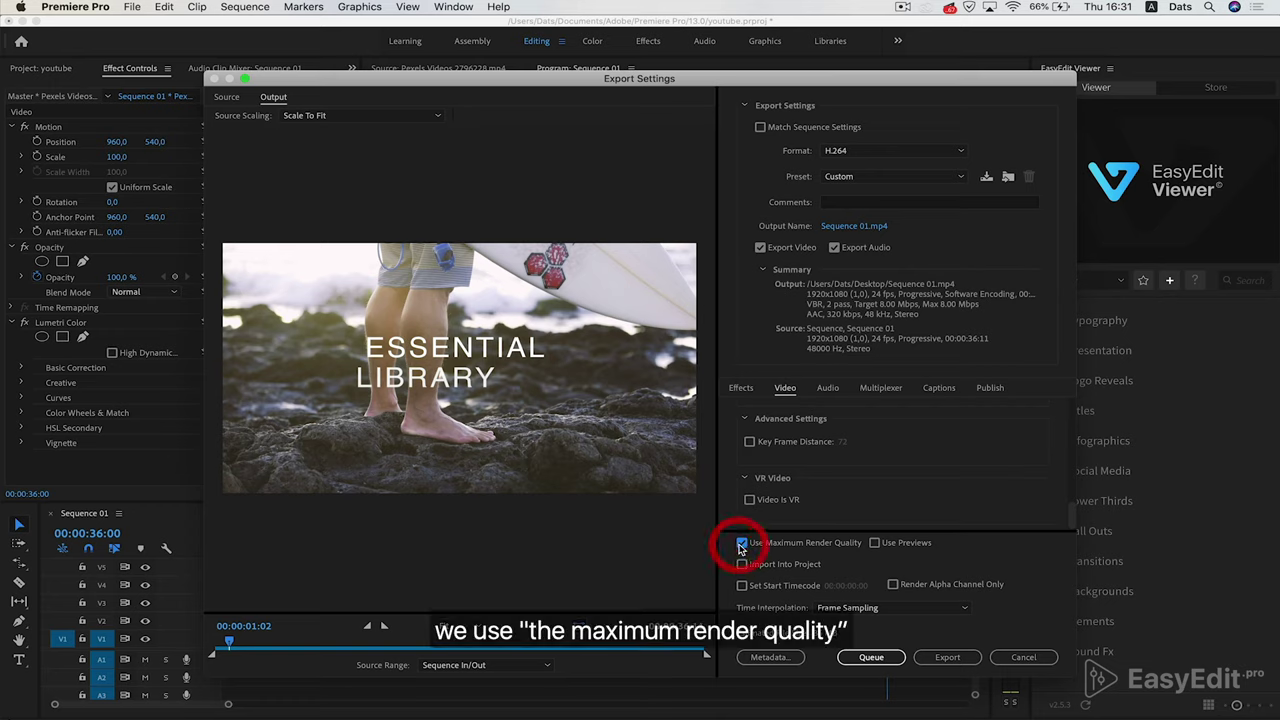
Step: Save the custom H.264 export settings as a new preset called 'Youtube settings'
{"action": "left_click", "coordinate": [987, 178]}
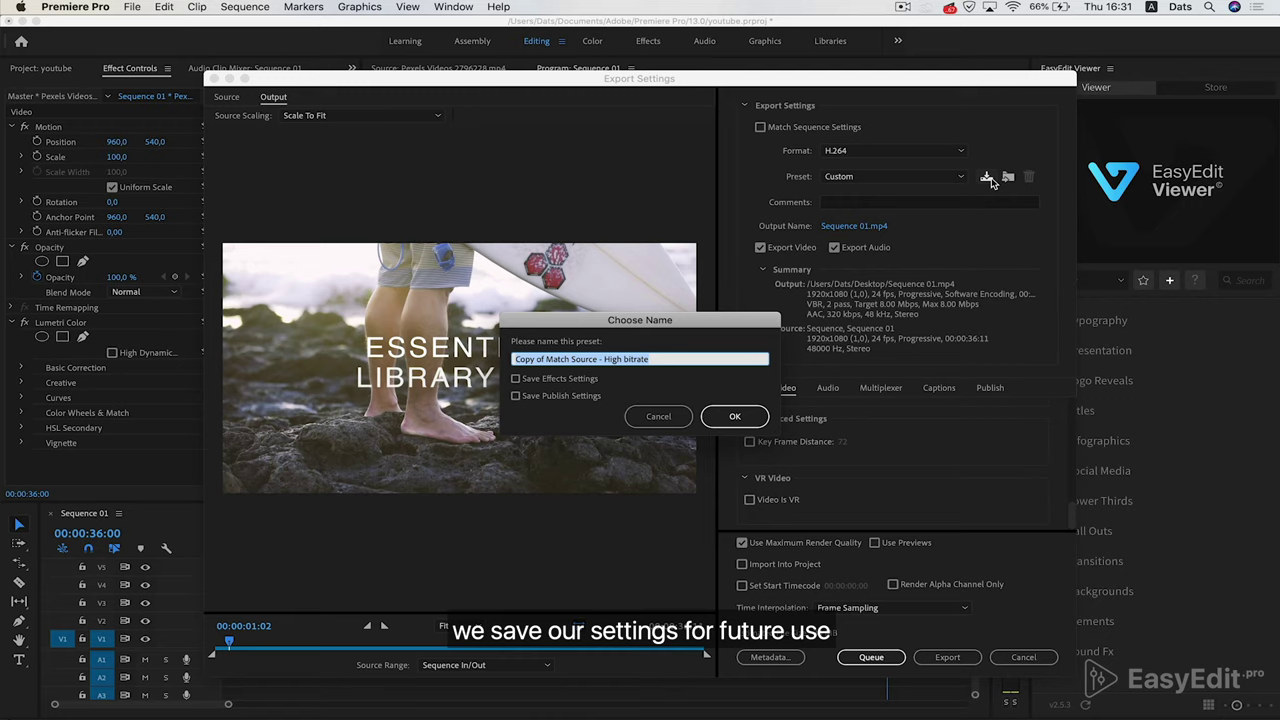
{"action": "type", "text": "Youtube settings"}
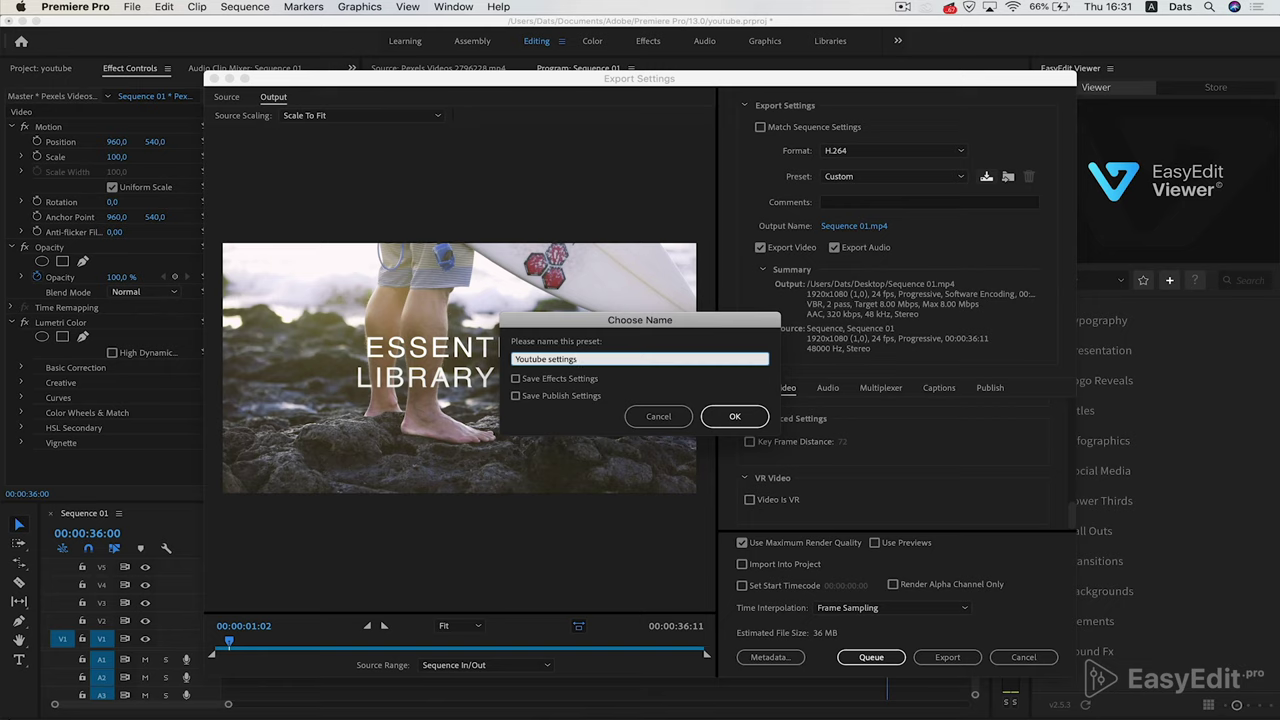
{"action": "key", "text": "Return"}
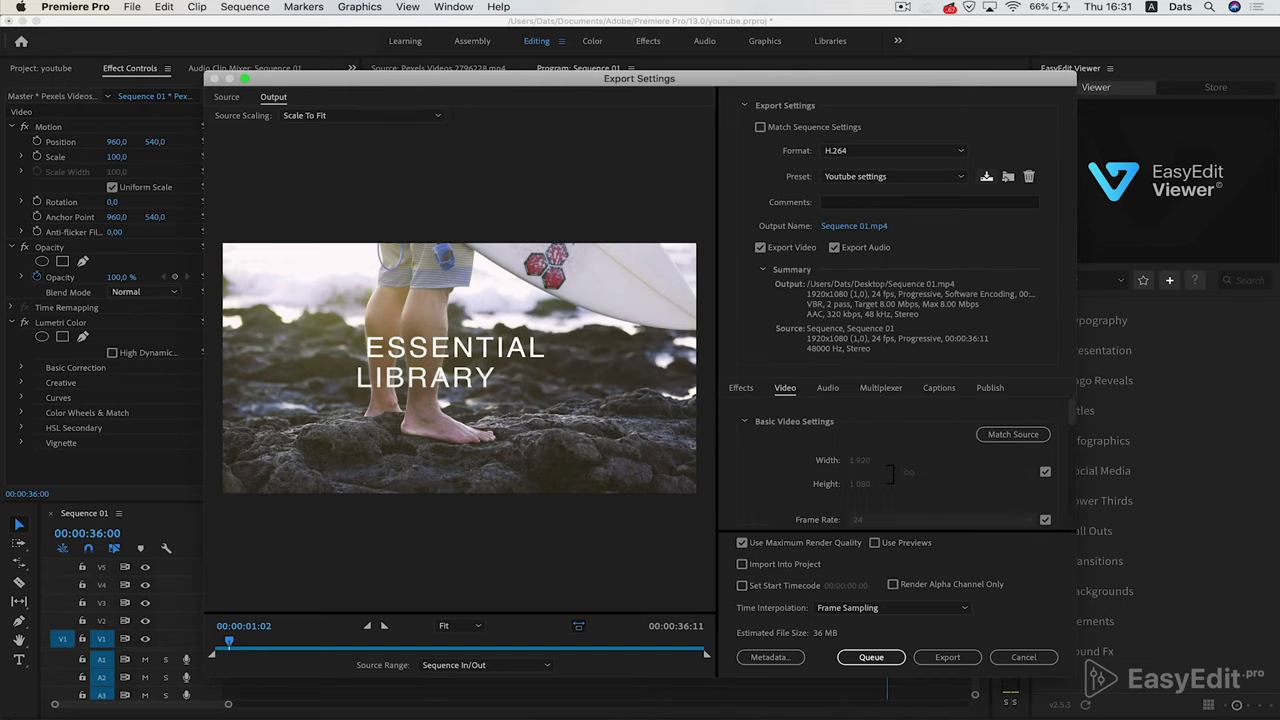
Step: Name the output file Youtube.mp4 on the Desktop and start exporting Sequence 01
{"action": "left_click", "coordinate": [868, 226]}
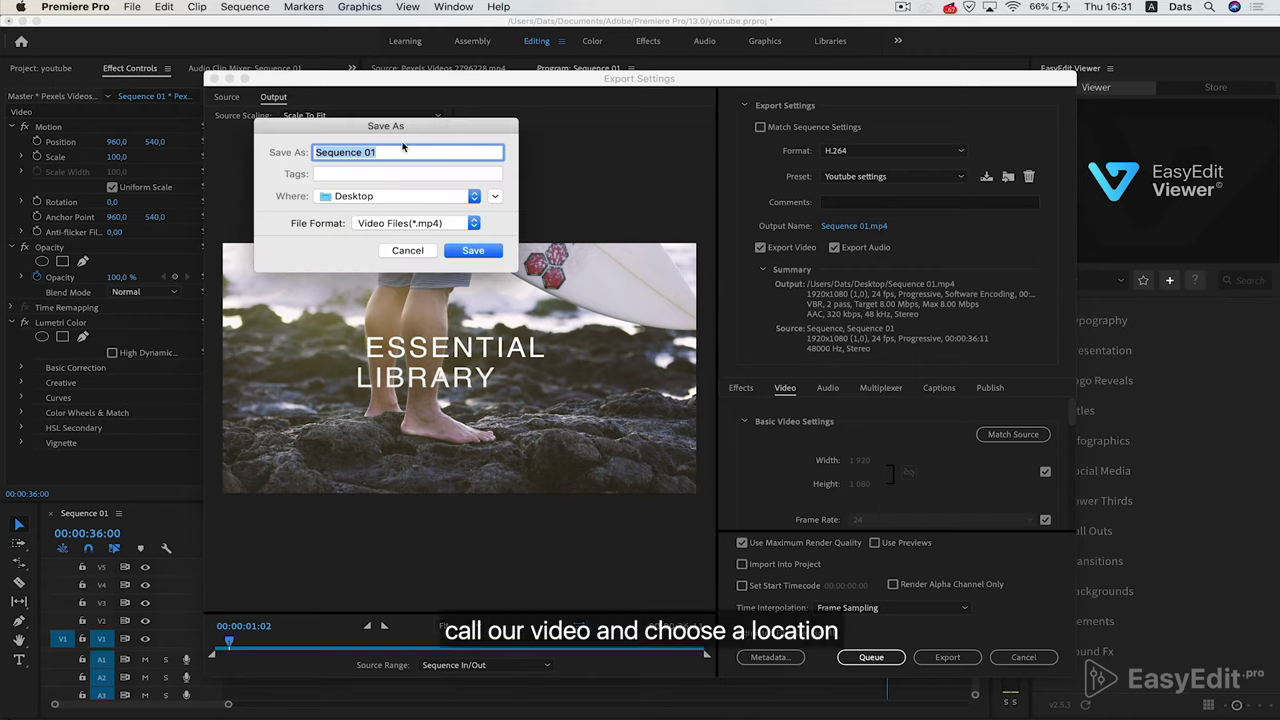
{"action": "type", "text": "Youtube"}
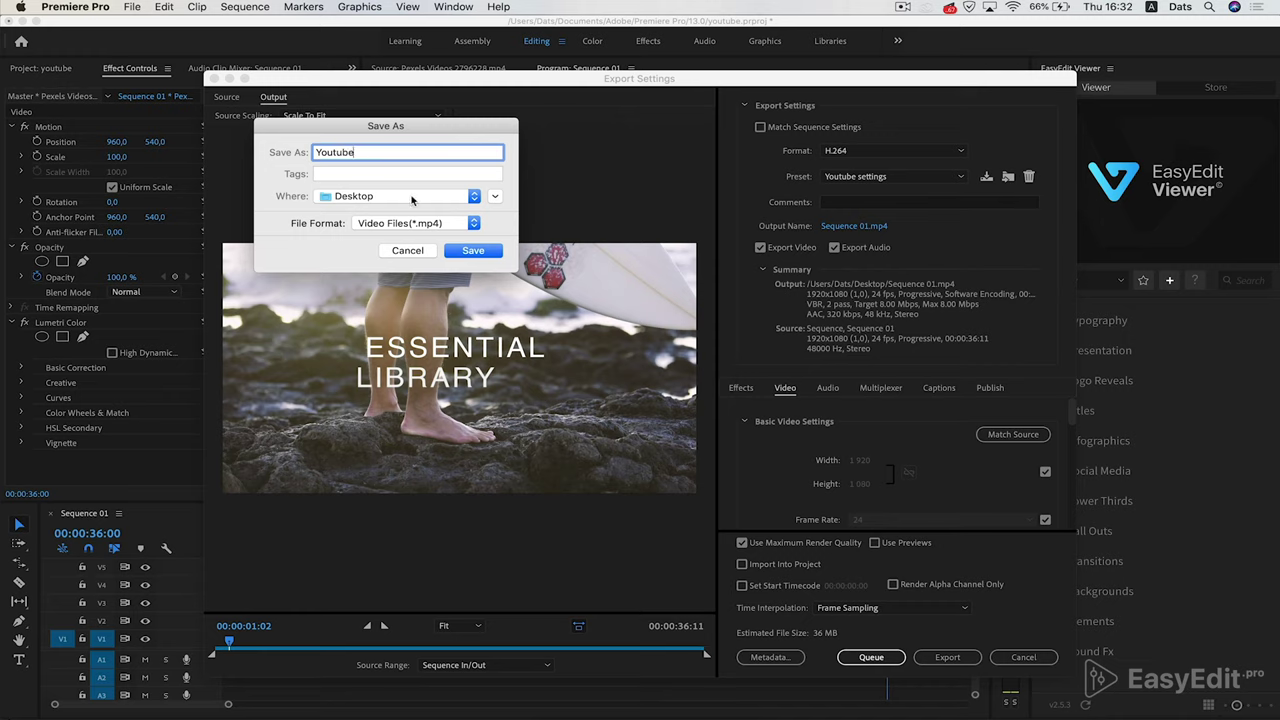
{"action": "left_click", "coordinate": [478, 251]}
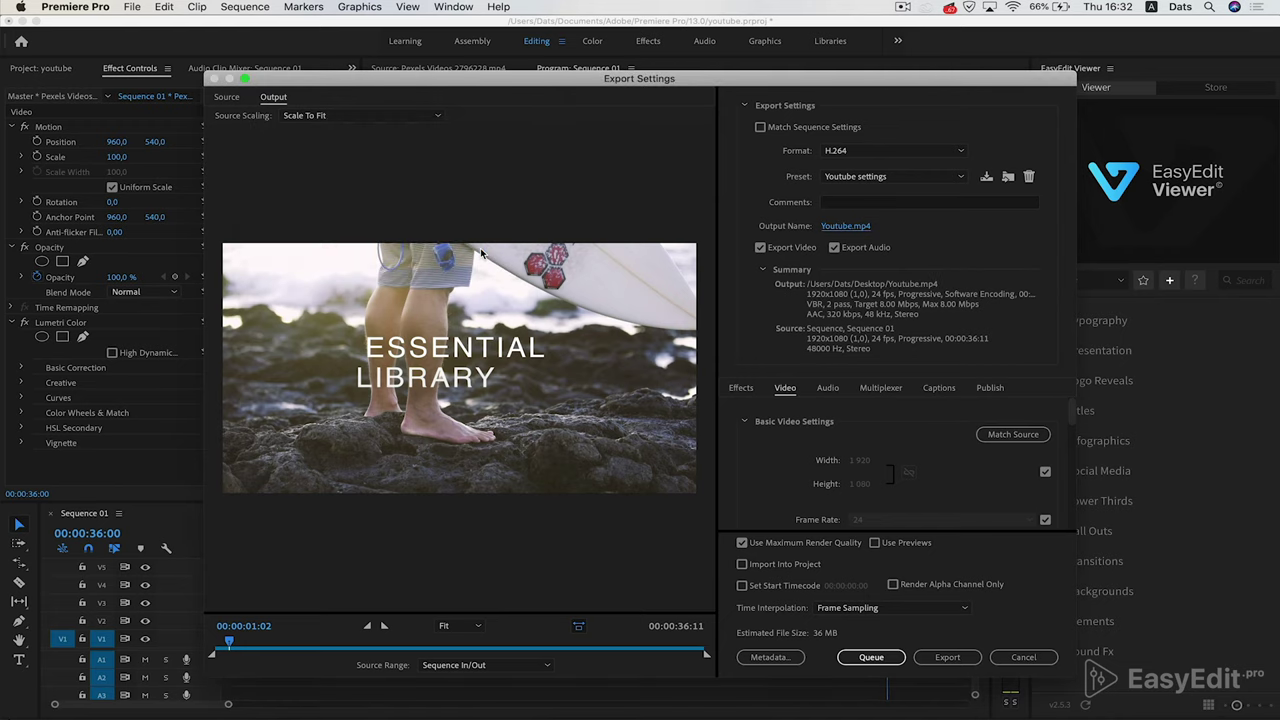
{"action": "left_click", "coordinate": [948, 658]}
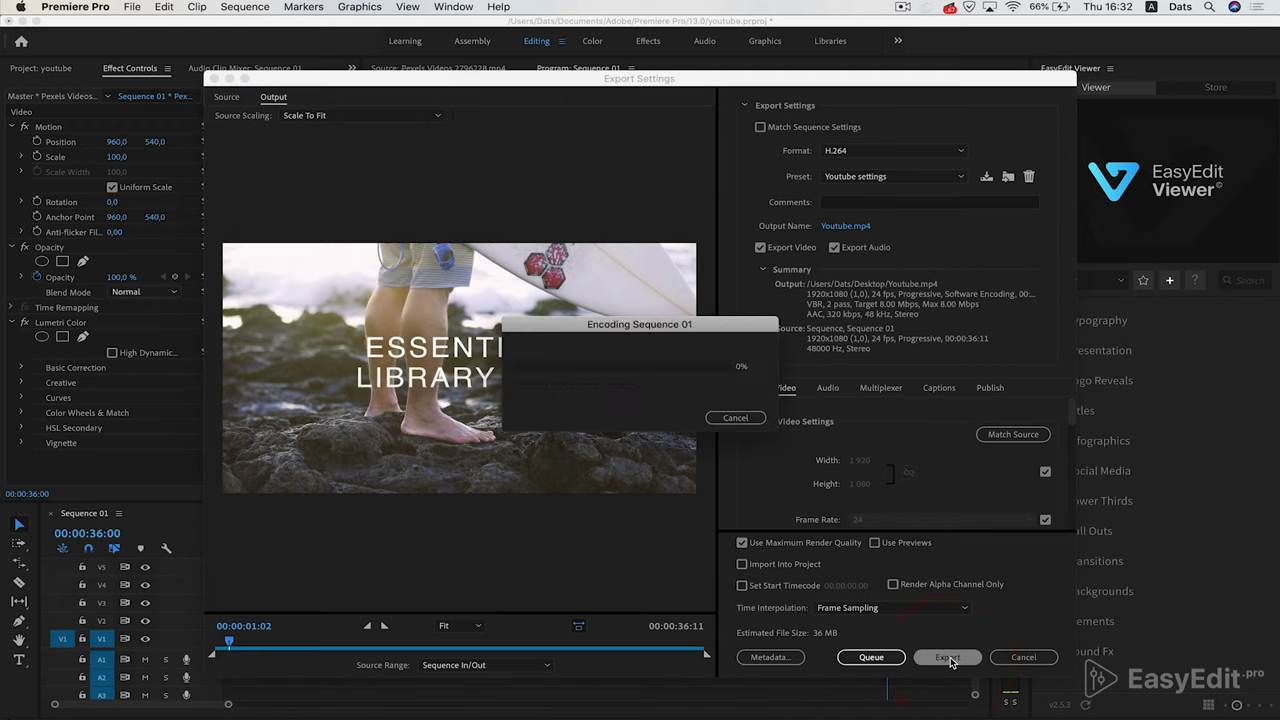